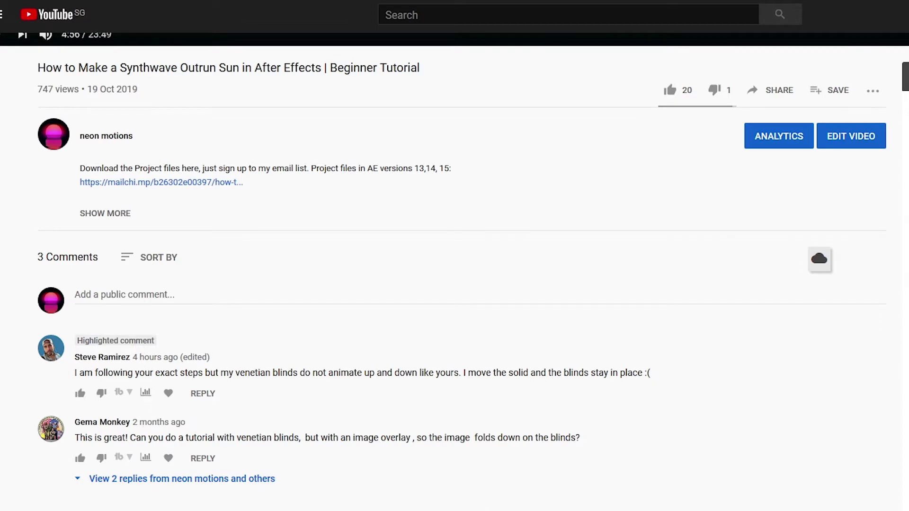
Step: Inspect the circle and bg layer gradients, then deselect all layers
{"action": "scroll", "coordinate": [454, 272], "scroll_direction": "up", "scroll_amount": 1}
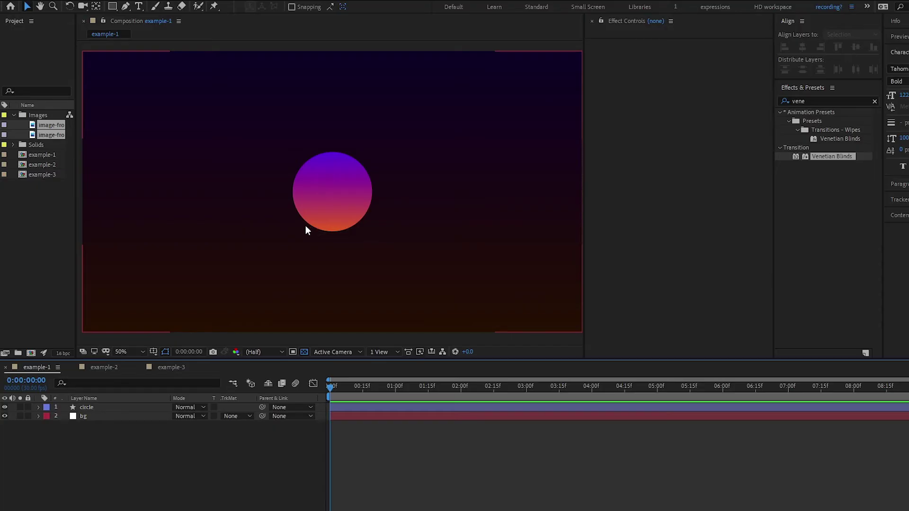
{"action": "left_click", "coordinate": [297, 222]}
{"action": "left_click", "coordinate": [97, 416]}
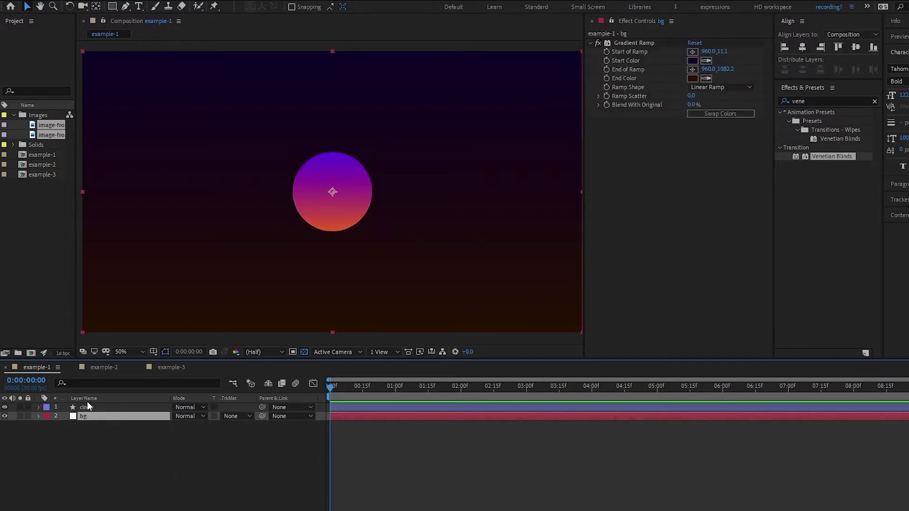
{"action": "left_click", "coordinate": [88, 405]}
{"action": "left_click", "coordinate": [78, 444]}
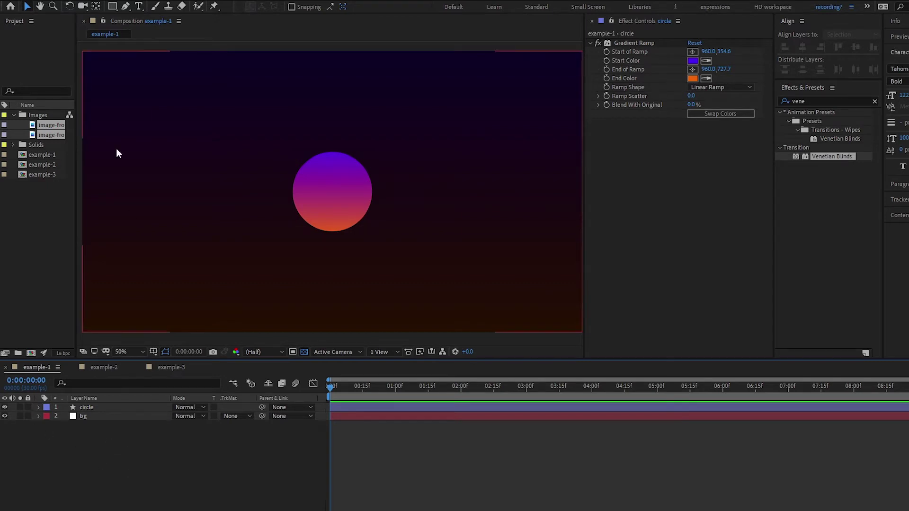
Step: Create a new full-frame solid named 'matte mask' with Ctrl+Y
{"action": "key", "text": "ctrl+y"}
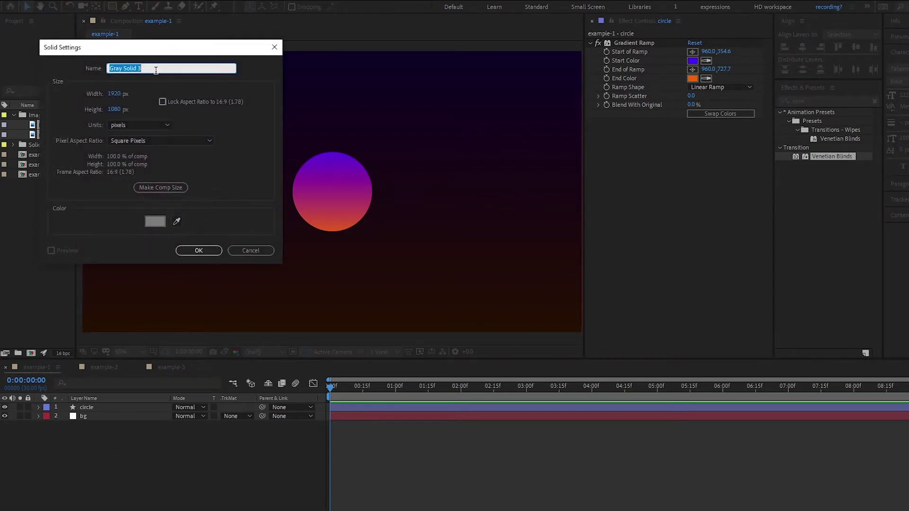
{"action": "type", "text": "ma"}
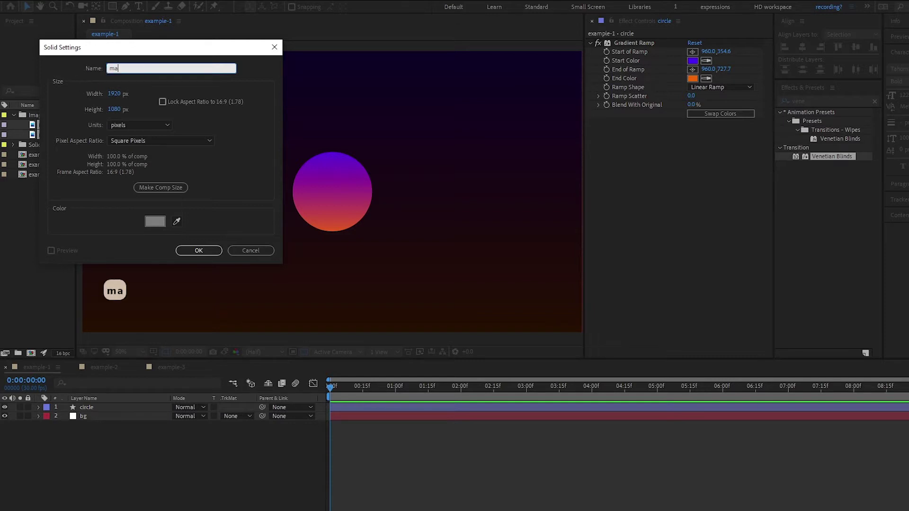
{"action": "type", "text": "sk"}
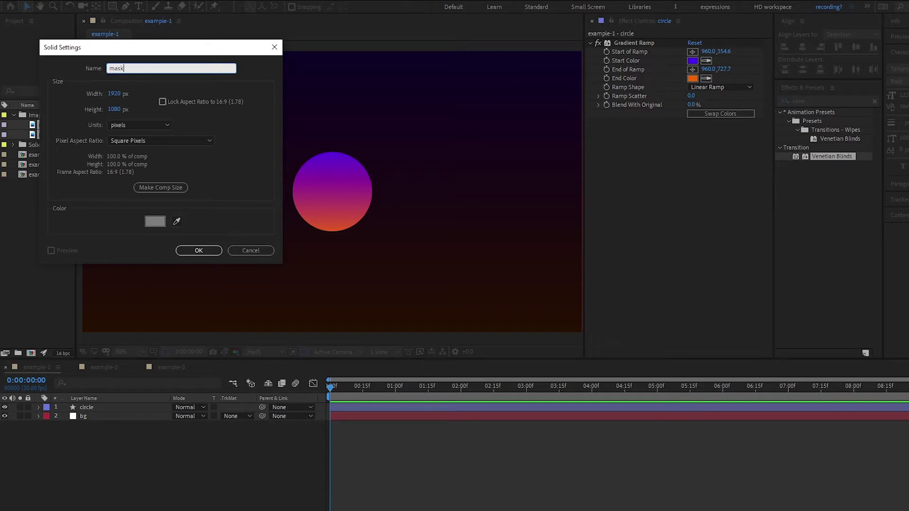
{"action": "key", "text": "Left"}
{"action": "key", "text": "Left"}
{"action": "key", "text": "Left"}
{"action": "key", "text": "Left"}
{"action": "type", "text": "matte"}
{"action": "key", "text": "Return"}
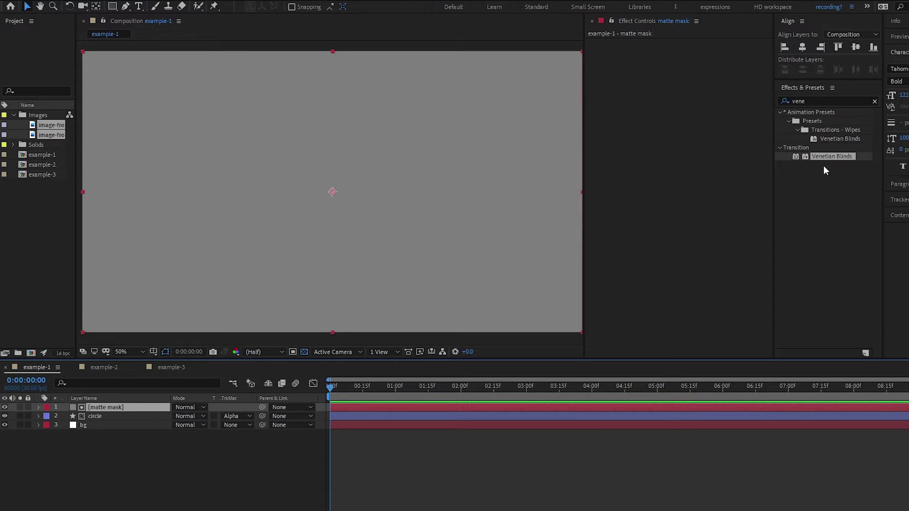
Step: Search 'vene', apply Venetian Blinds to matte mask, and raise Transition Completion to 71%
{"action": "left_click", "coordinate": [814, 103]}
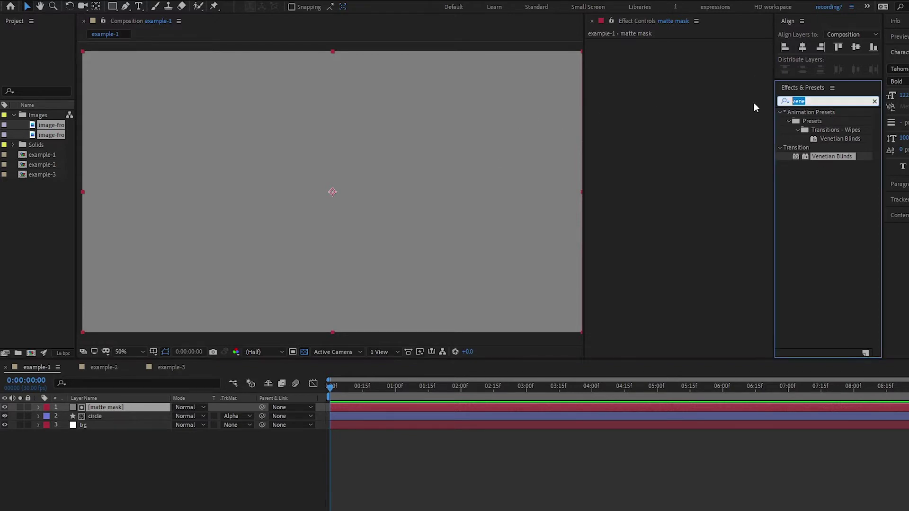
{"action": "type", "text": "veg"}
{"action": "key", "text": "BackSpace"}
{"action": "type", "text": "bn"}
{"action": "key", "text": "BackSpace"}
{"action": "key", "text": "BackSpace"}
{"action": "type", "text": "ne"}
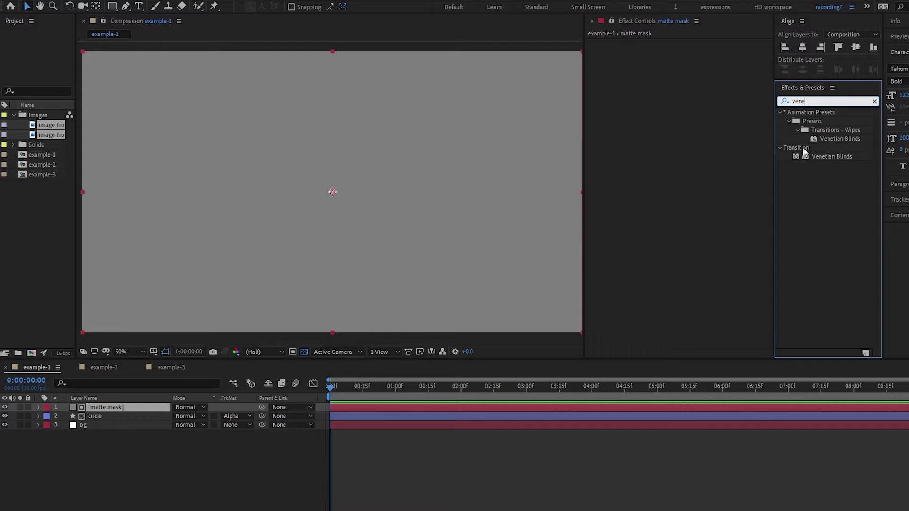
{"action": "left_click", "coordinate": [812, 165]}
{"action": "left_click_drag", "start_coordinate": [825, 157], "coordinate": [677, 198]}
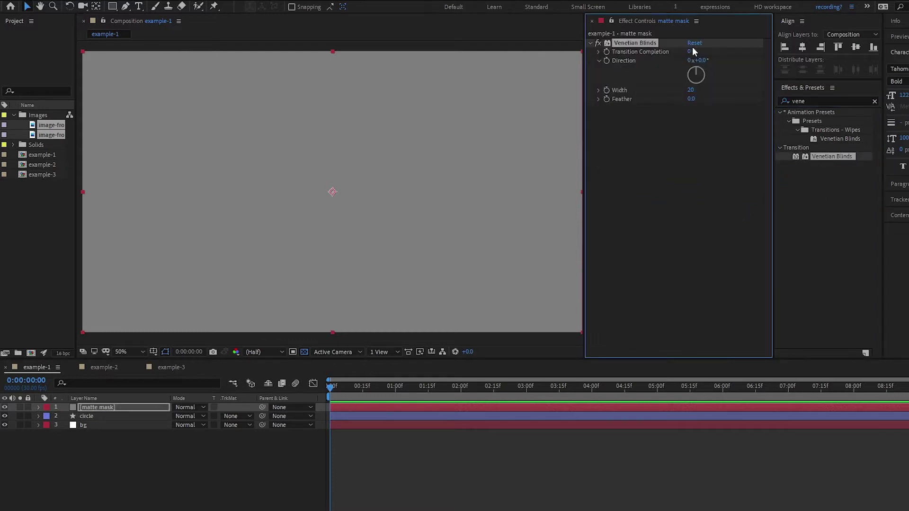
{"action": "mouse_move", "coordinate": [695, 49]}
{"action": "left_mouse_down"}
{"action": "mouse_move", "coordinate": [750, 48]}
{"action": "mouse_move", "coordinate": [706, 49]}
{"action": "left_mouse_up"}
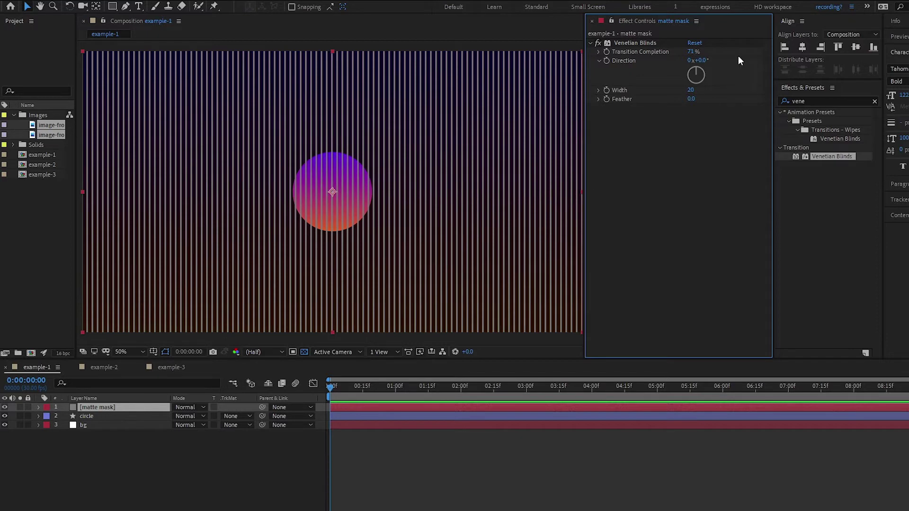
Step: Set the Venetian Blinds Direction to 90° and Transition Completion to 50%
{"action": "left_click", "coordinate": [700, 60]}
{"action": "type", "text": "90"}
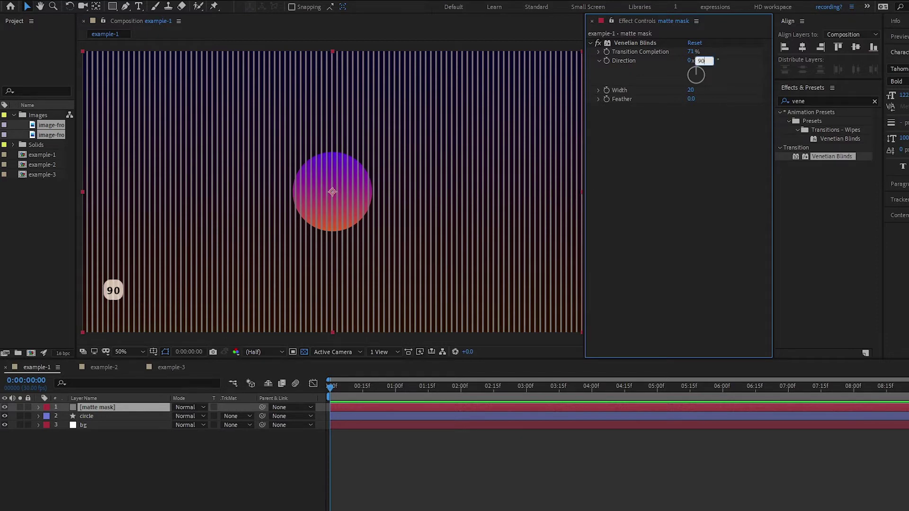
{"action": "key", "text": "Return"}
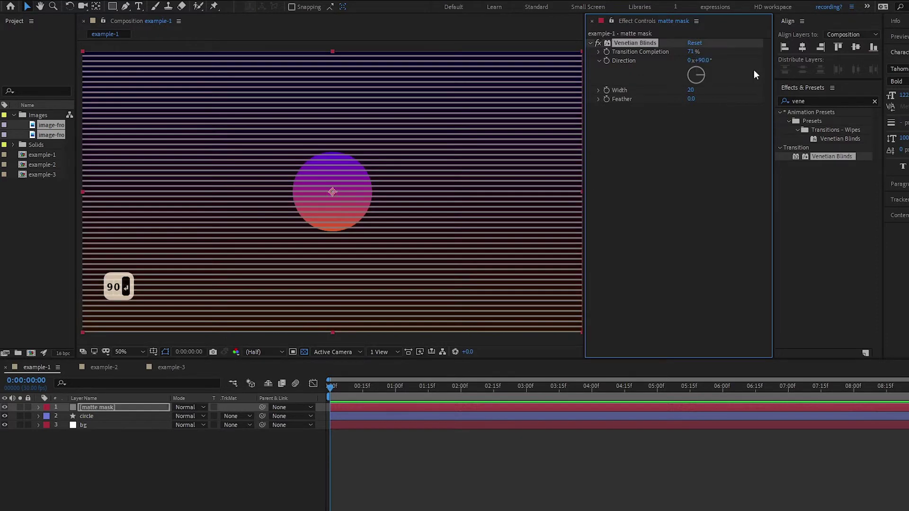
{"action": "left_click", "coordinate": [694, 52]}
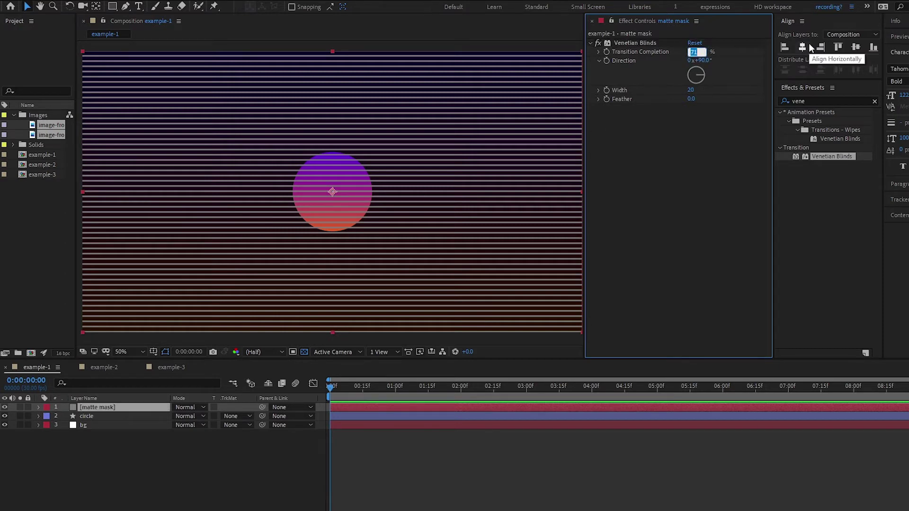
{"action": "type", "text": "50"}
{"action": "key", "text": "Return"}
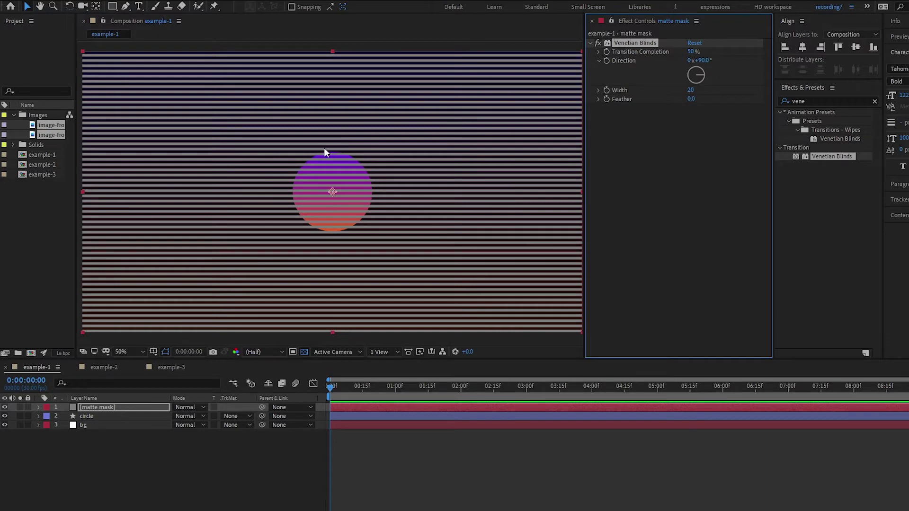
Step: Zoom in to check the stripes and set the blinds Width to 40
{"action": "key", "text": "slash"}
{"action": "key", "text": "period"}
{"action": "left_click_drag", "start_coordinate": [367, 126], "coordinate": [354, 181]}
{"action": "key", "text": "comma"}
{"action": "left_click", "coordinate": [691, 90]}
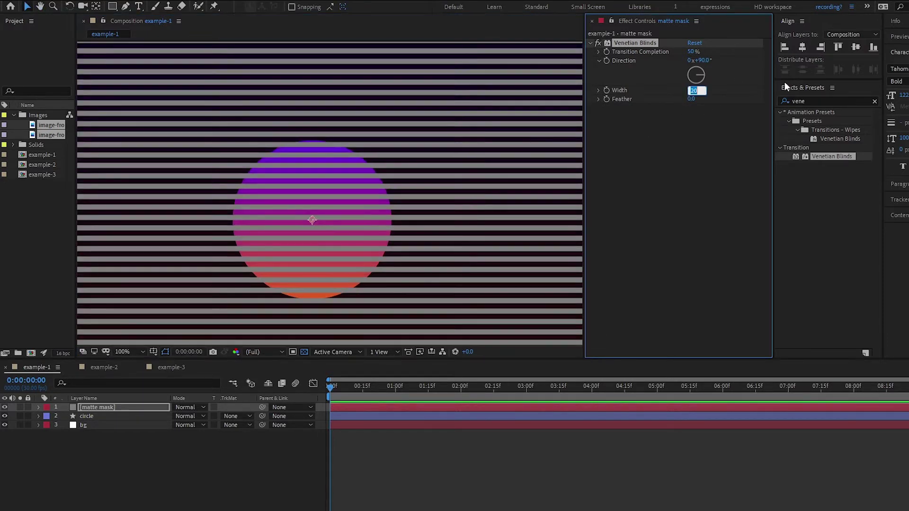
{"action": "type", "text": "40"}
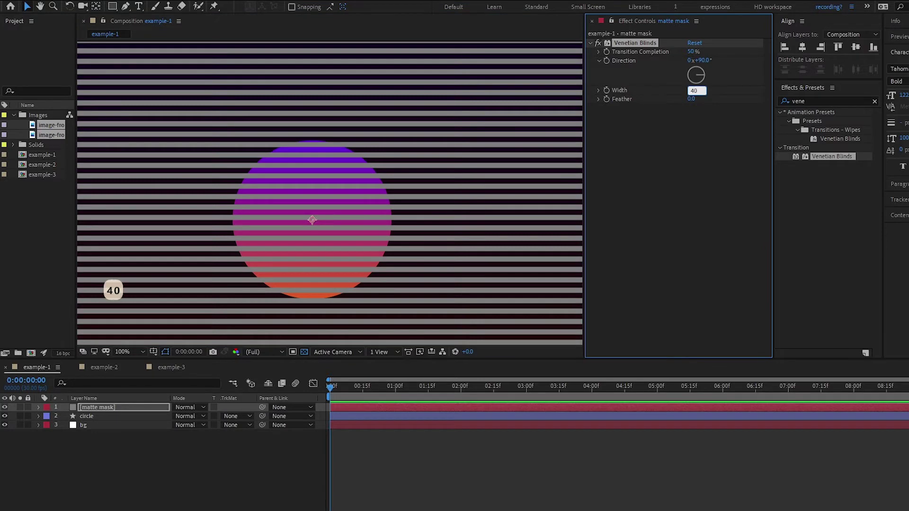
{"action": "key", "text": "Return"}
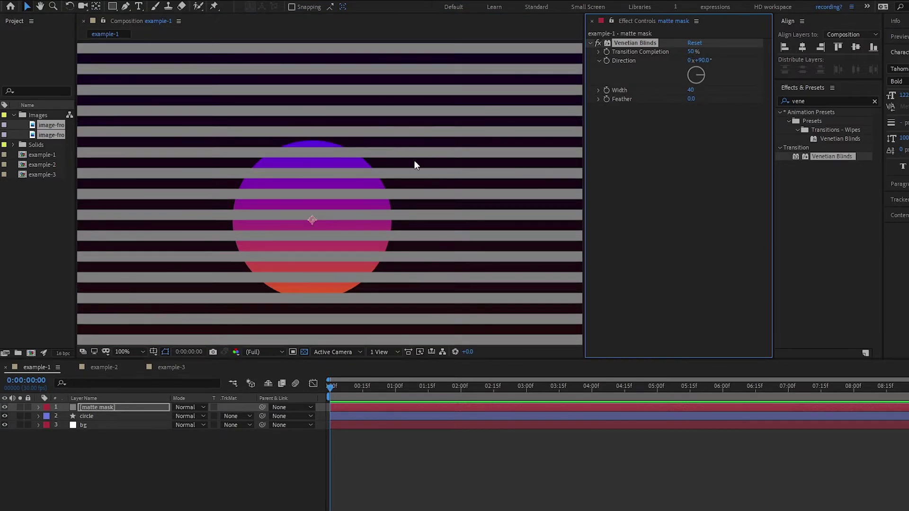
Step: Hide the circle and bg layers
{"action": "scroll", "coordinate": [423, 164], "scroll_direction": "down", "scroll_amount": 1}
{"action": "scroll", "coordinate": [307, 188], "scroll_direction": "up", "scroll_amount": 1}
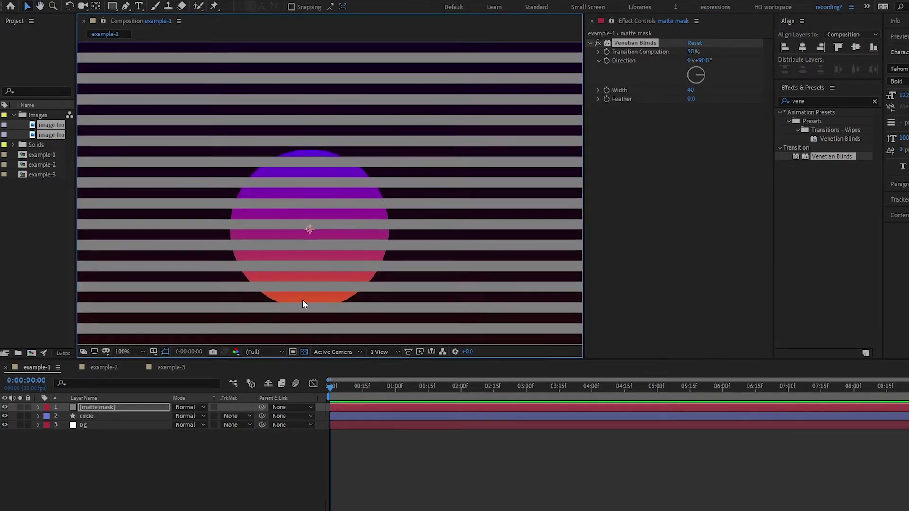
{"action": "scroll", "coordinate": [277, 299], "scroll_direction": "down", "scroll_amount": 1}
{"action": "left_click_drag", "start_coordinate": [5, 416], "coordinate": [6, 440]}
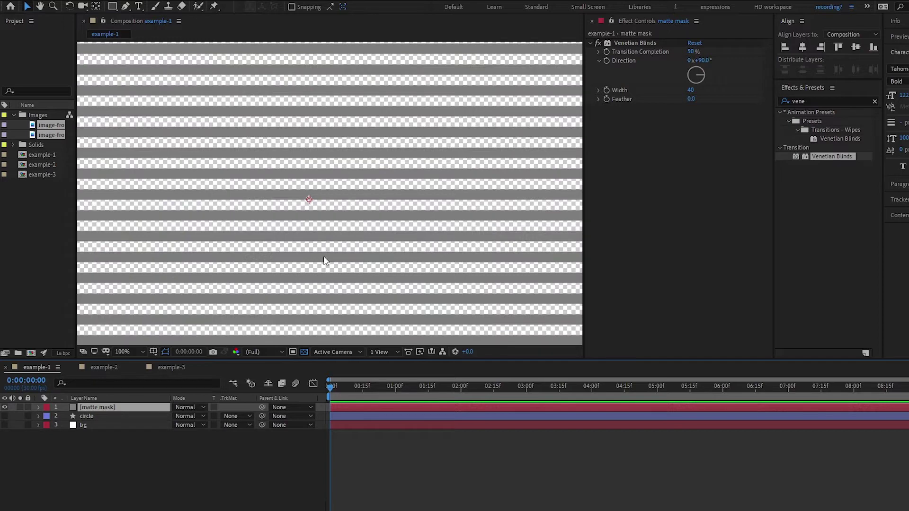
Step: At about 3 seconds, test moving matte mask's Position, then undo back to 960, 540
{"action": "left_click", "coordinate": [304, 353]}
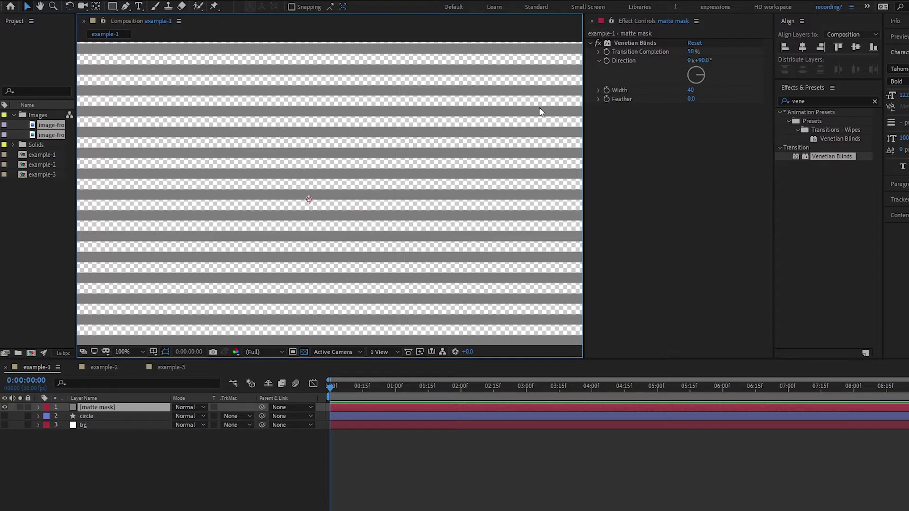
{"action": "left_click_drag", "start_coordinate": [355, 386], "coordinate": [228, 392]}
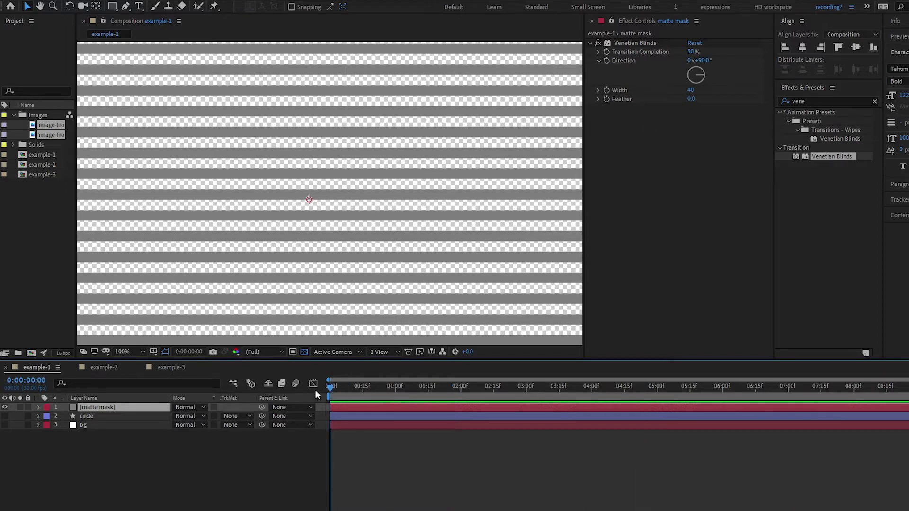
{"action": "key", "text": "p"}
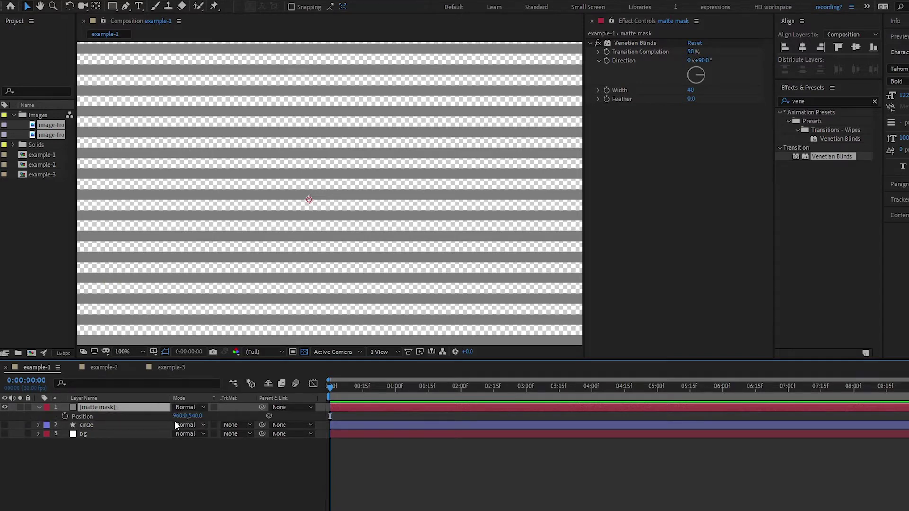
{"action": "scroll", "coordinate": [293, 282], "scroll_direction": "down", "scroll_amount": 2}
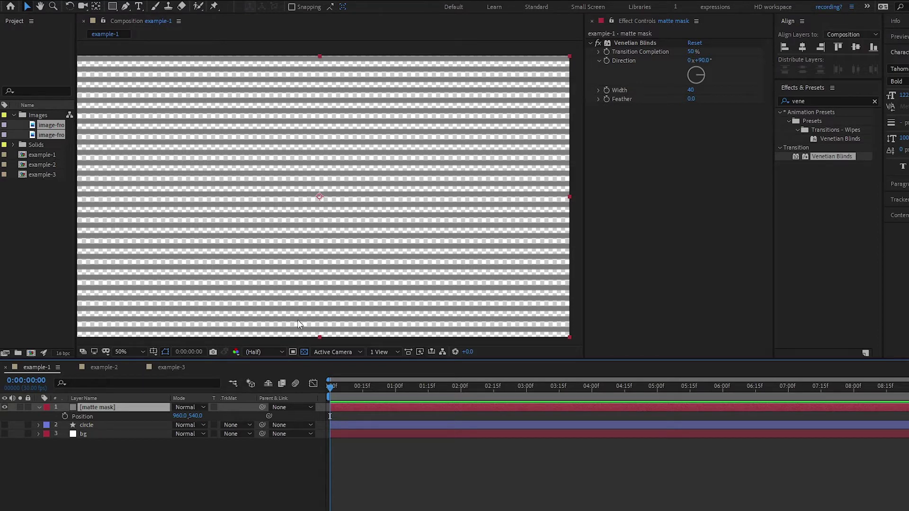
{"action": "left_click", "coordinate": [153, 416]}
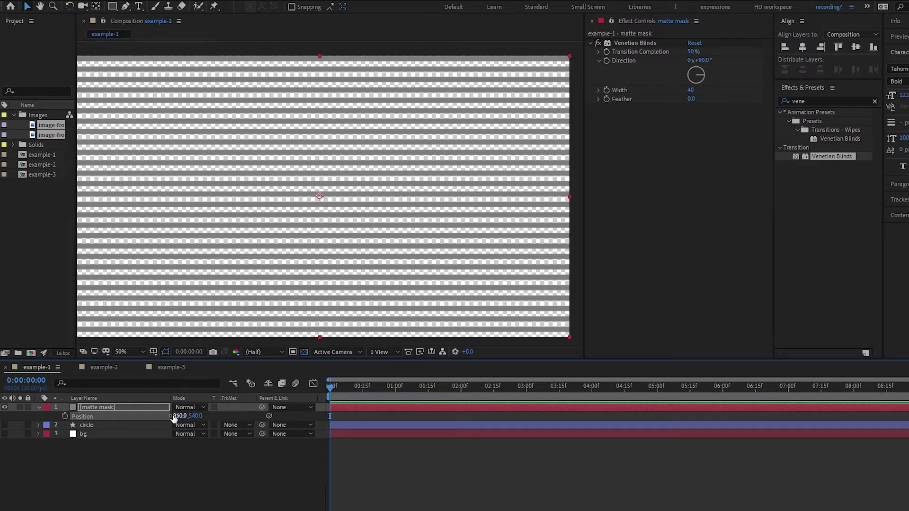
{"action": "left_click_drag", "start_coordinate": [174, 417], "coordinate": [277, 413]}
{"action": "left_click_drag", "start_coordinate": [201, 416], "coordinate": [192, 474]}
{"action": "key", "text": "ctrl+z"}
{"action": "key", "text": "ctrl+z"}
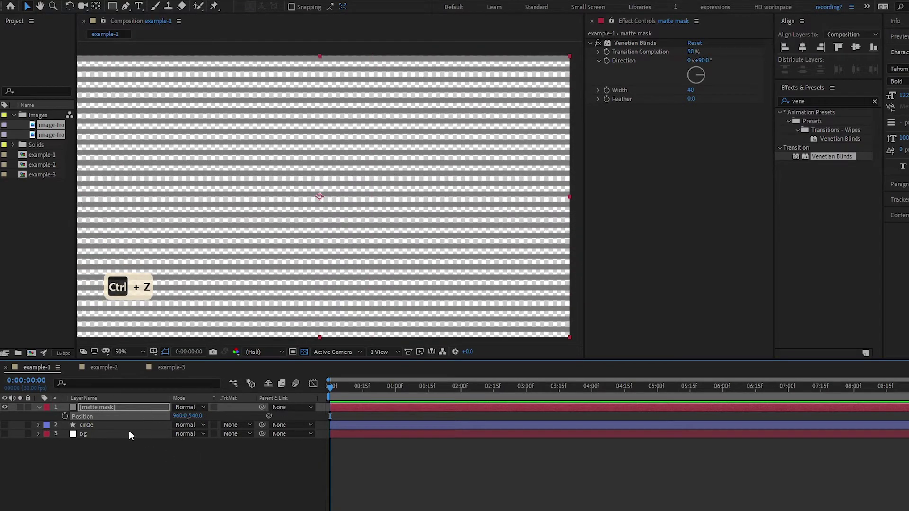
Step: Separate matte mask's Position dimensions and keyframe Y Position from 540 to 580 at the end
{"action": "right_click", "coordinate": [107, 415]}
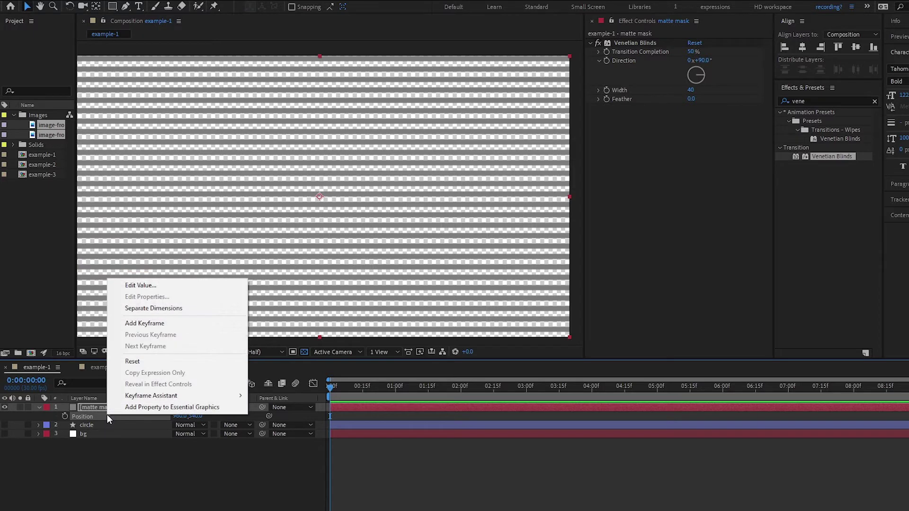
{"action": "left_click", "coordinate": [155, 309]}
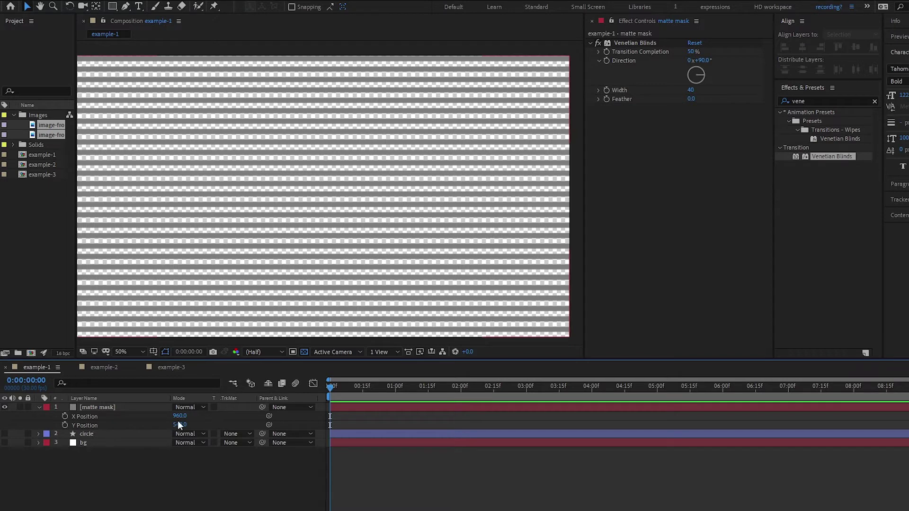
{"action": "left_click", "coordinate": [64, 425]}
{"action": "left_click_drag", "start_coordinate": [330, 386], "coordinate": [901, 389]}
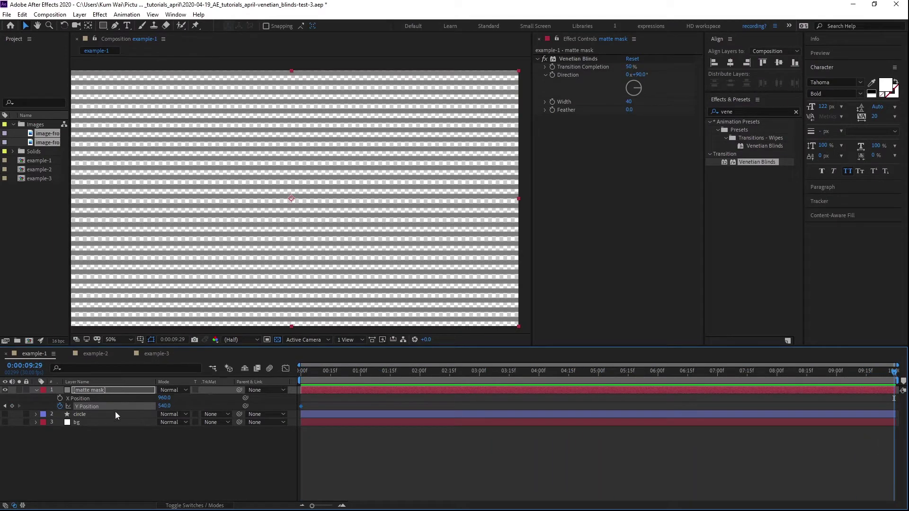
{"action": "left_click", "coordinate": [166, 406]}
{"action": "type", "text": "580"}
{"action": "key", "text": "Return"}
Step: Preview the stripes drifting vertically from the start, then jump to the end
{"action": "key", "text": "Home"}
{"action": "key", "text": "space"}
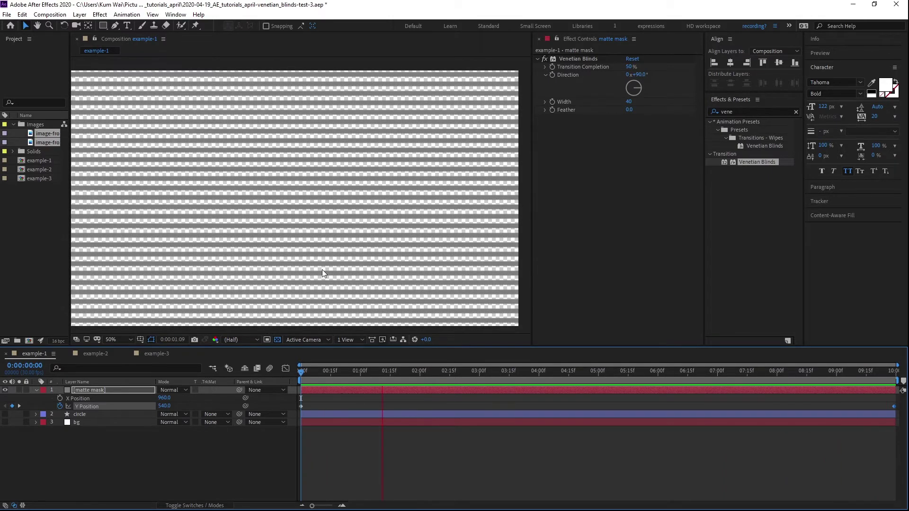
{"action": "key", "text": "space"}
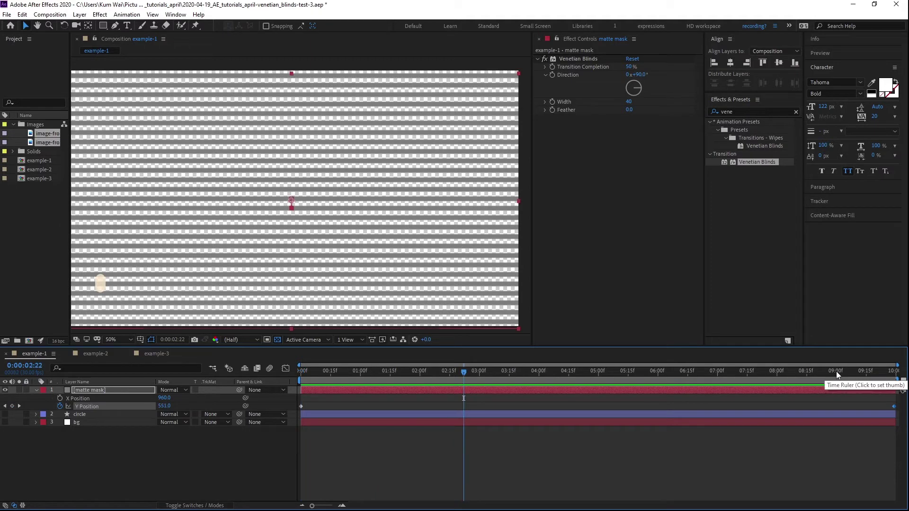
{"action": "left_click", "coordinate": [894, 371]}
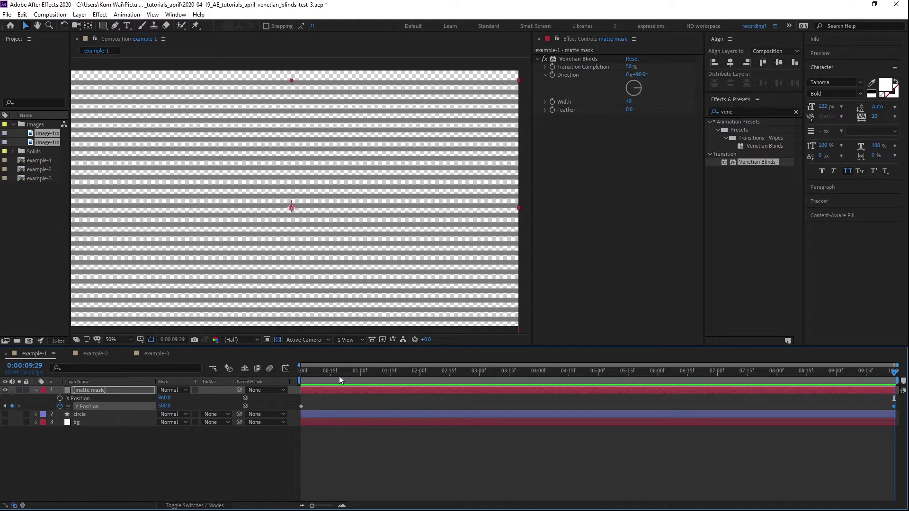
Step: Show the circle layer and bring up the timeline's track matte columns
{"action": "key", "text": "Home"}
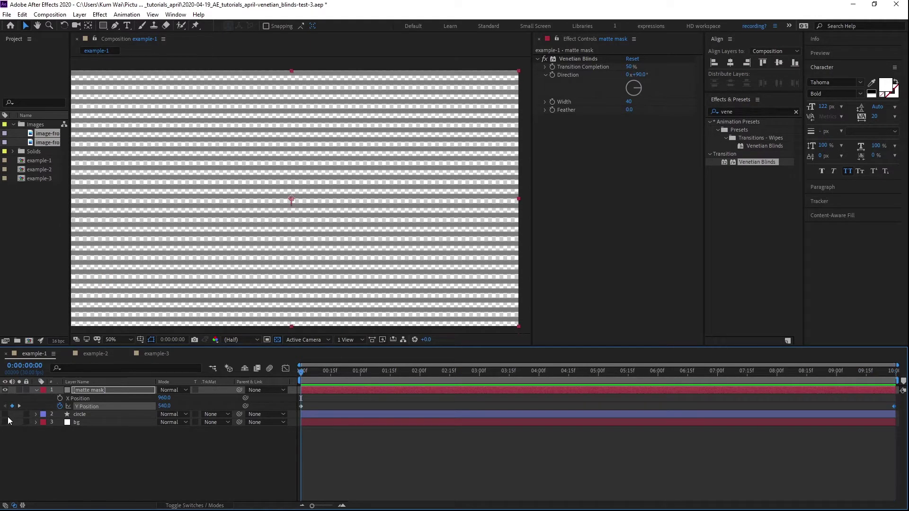
{"action": "left_click", "coordinate": [5, 414]}
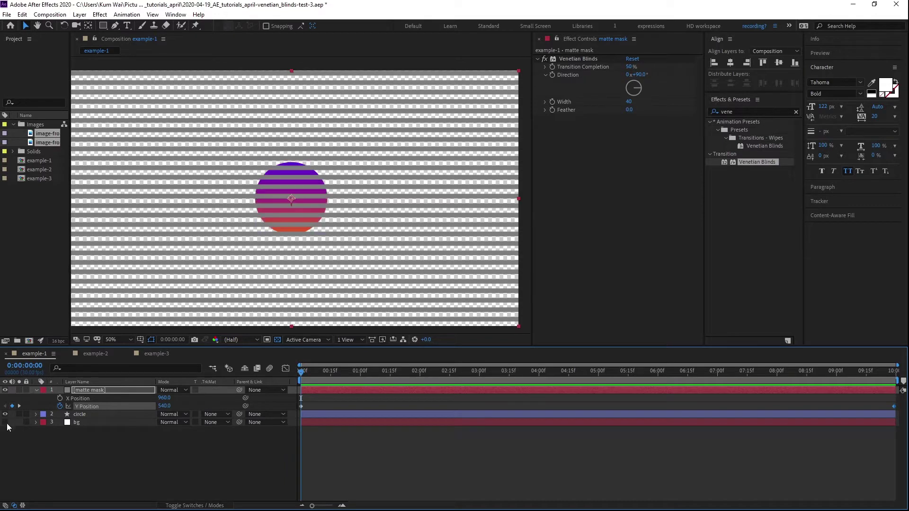
{"action": "left_click", "coordinate": [5, 422]}
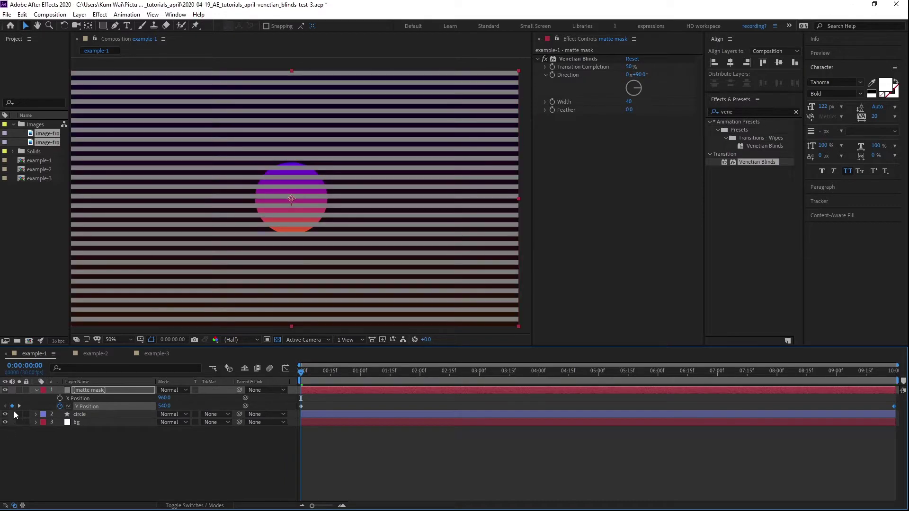
{"action": "left_click", "coordinate": [5, 423]}
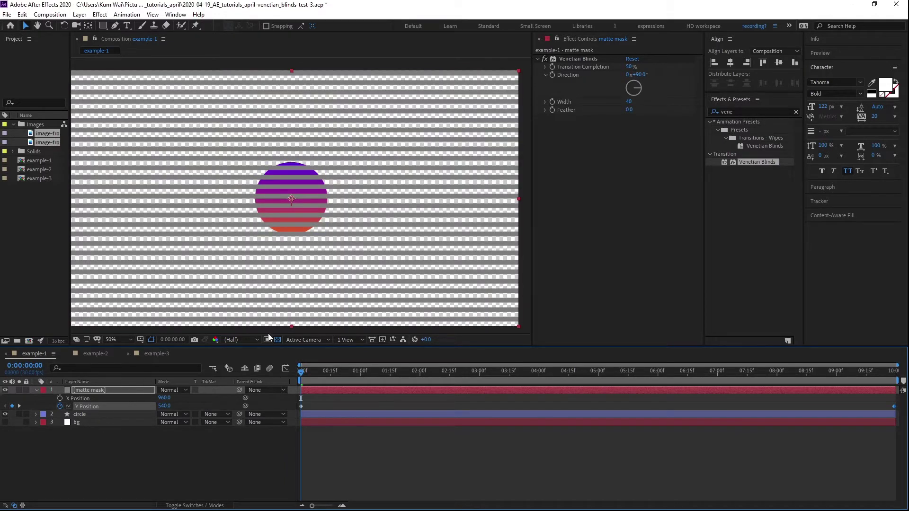
{"action": "left_click", "coordinate": [208, 415]}
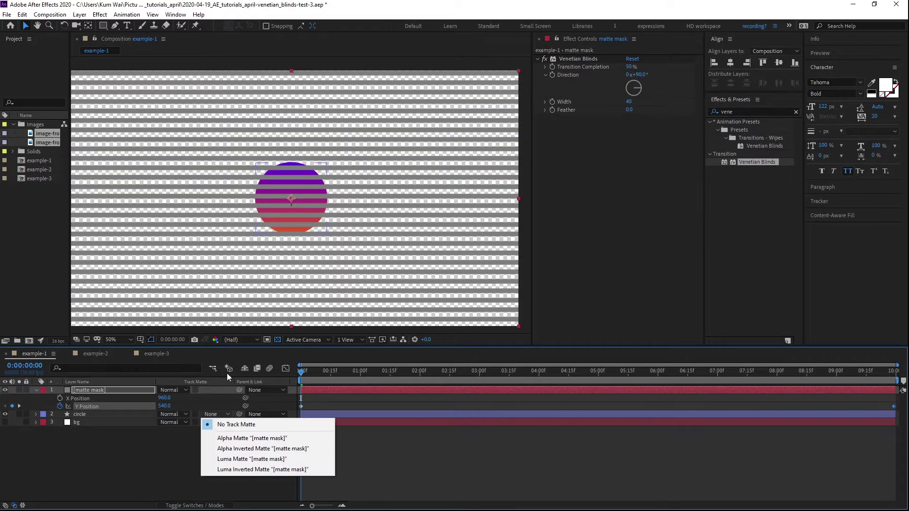
{"action": "left_click", "coordinate": [146, 450]}
{"action": "key", "text": "F4"}
{"action": "key", "text": "F4"}
{"action": "key", "text": "F4"}
{"action": "key", "text": "F4"}
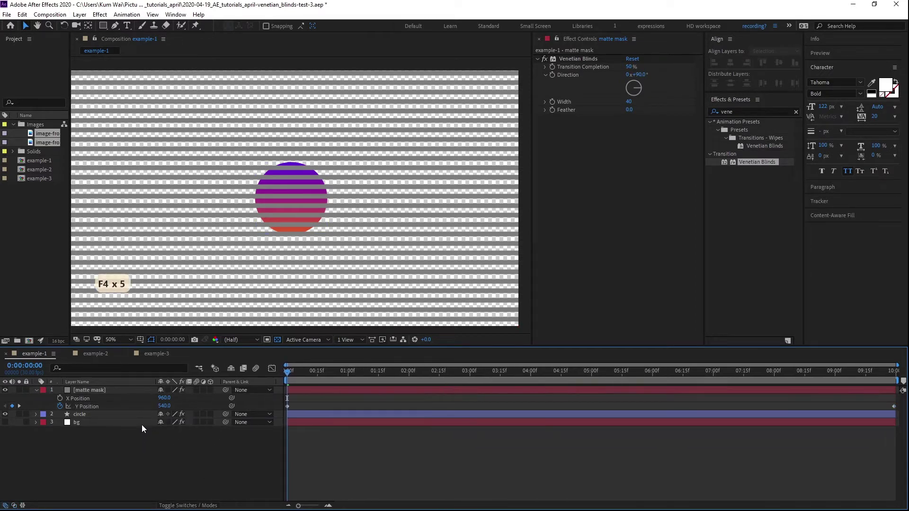
{"action": "key", "text": "F4"}
{"action": "key", "text": "F4"}
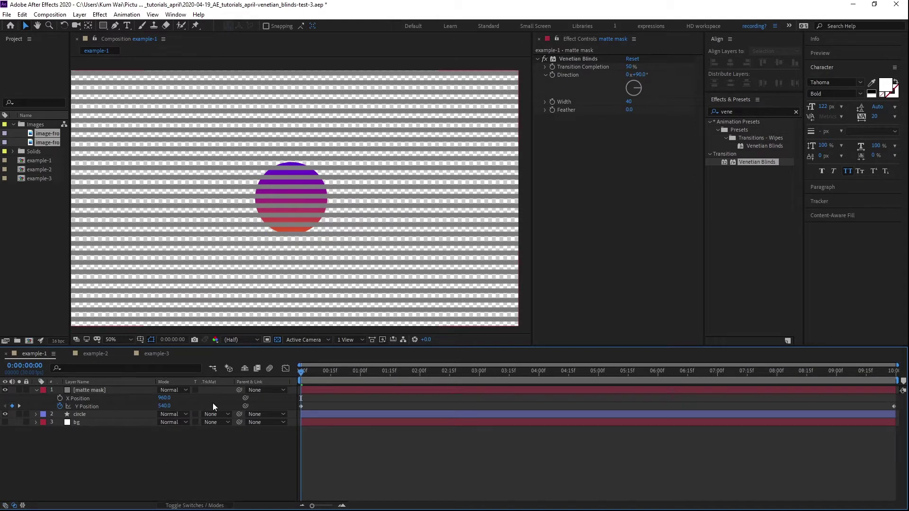
Step: Set the circle's track matte to Alpha Matte using [matte mask]
{"action": "left_click", "coordinate": [213, 422]}
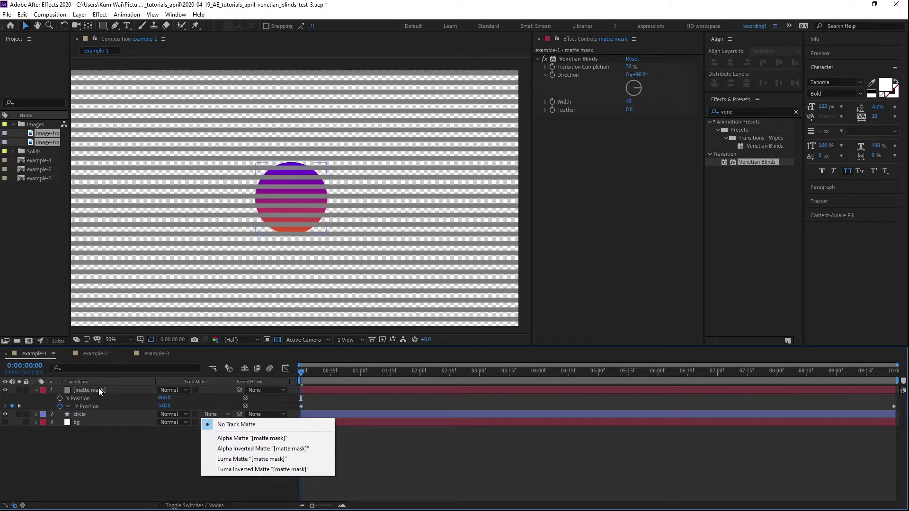
{"action": "left_click", "coordinate": [103, 415]}
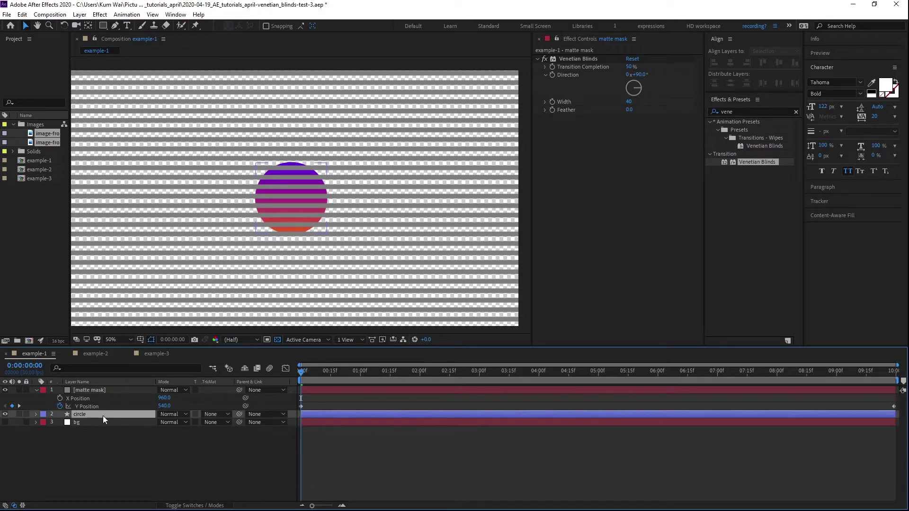
{"action": "left_click", "coordinate": [219, 411]}
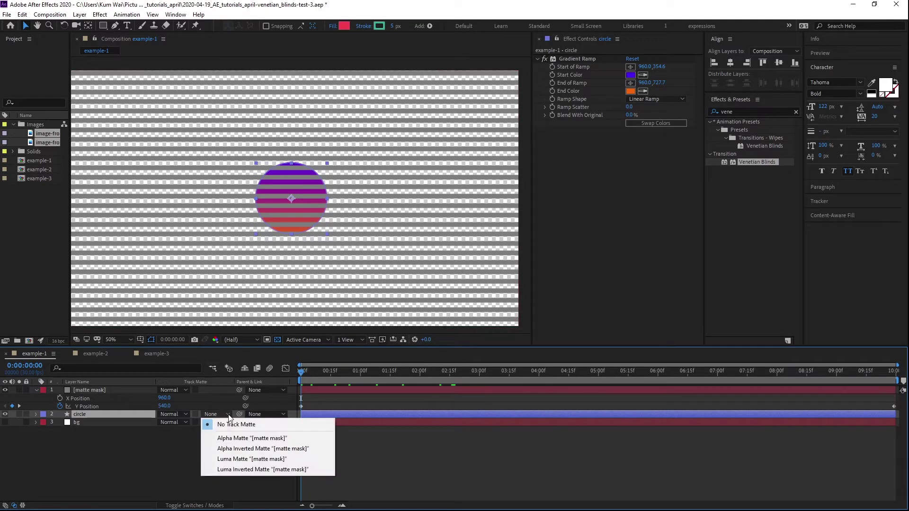
{"action": "left_click", "coordinate": [247, 438]}
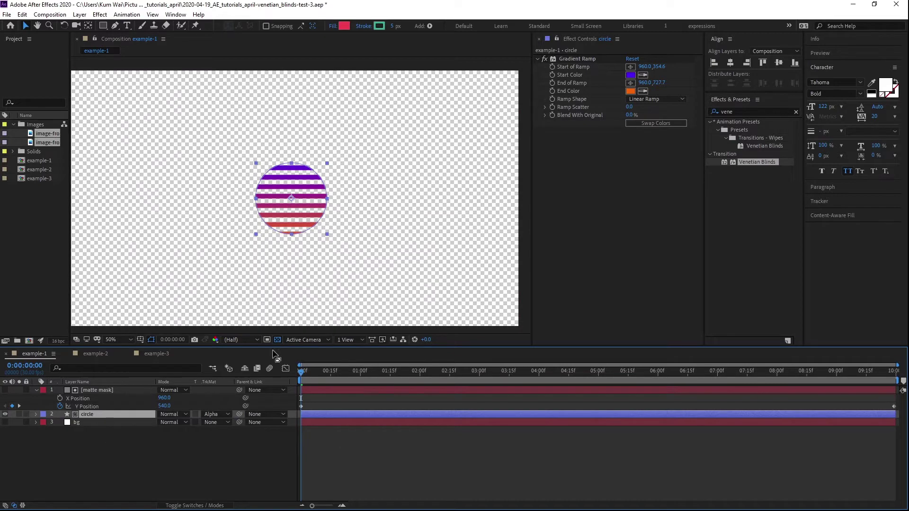
Step: Preview the striped circle animation and turn the dark bg gradient back on
{"action": "left_click_drag", "start_coordinate": [310, 373], "coordinate": [692, 379]}
{"action": "key", "text": "space"}
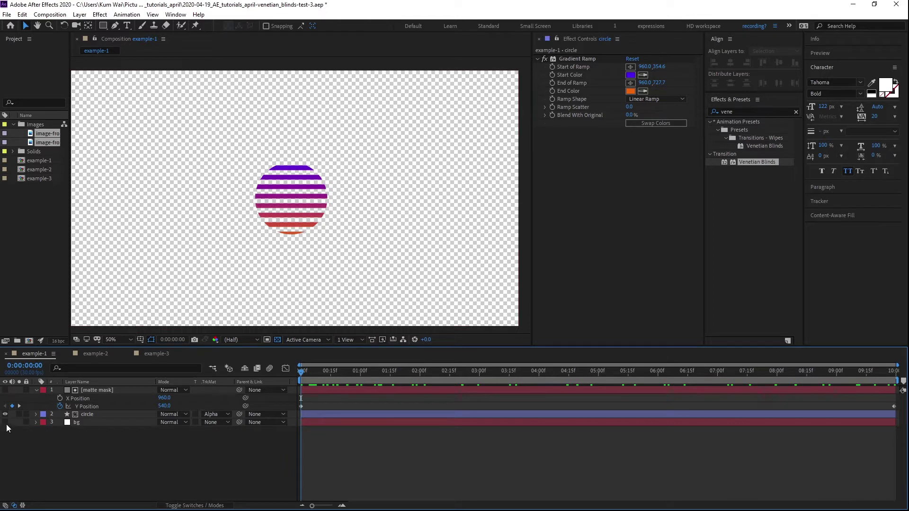
{"action": "left_click", "coordinate": [116, 414]}
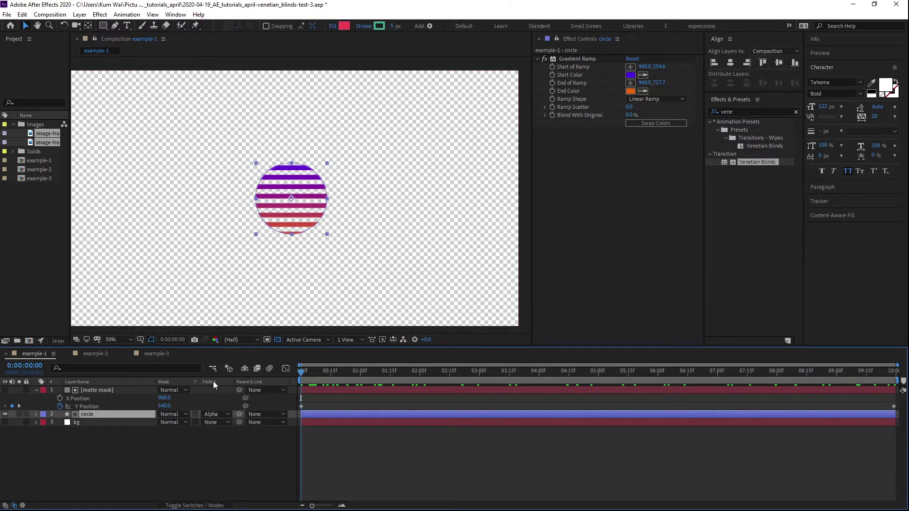
{"action": "left_click", "coordinate": [6, 422]}
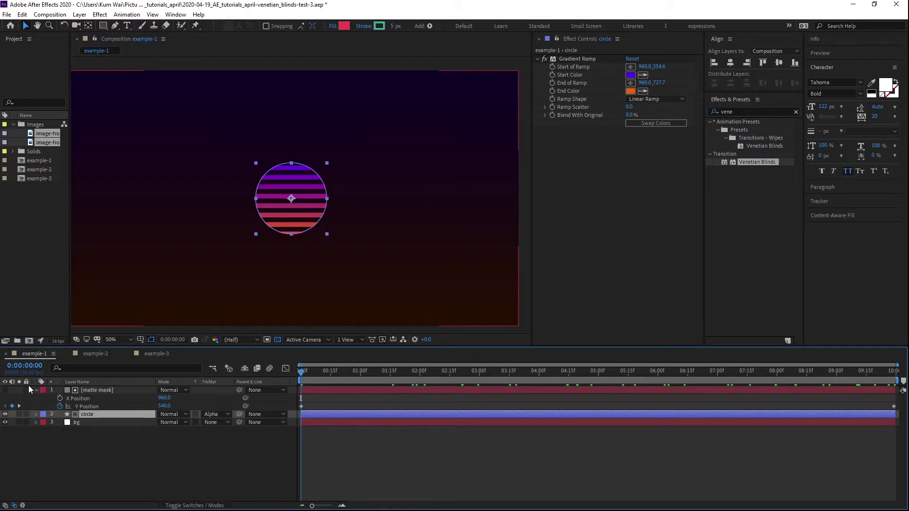
{"action": "key", "text": "F2"}
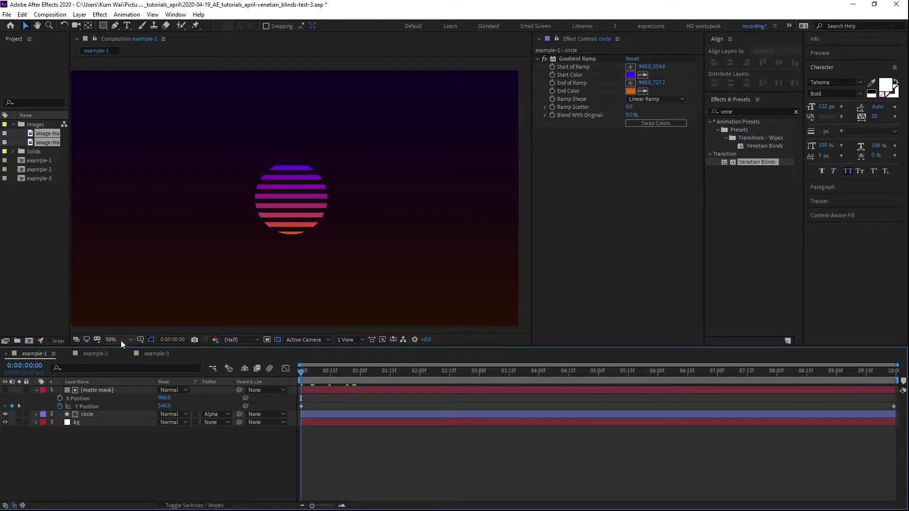
Step: In example-2, apply Venetian Blinds to the astronaut photo layer beneath the Great Wave
{"action": "left_click", "coordinate": [93, 357]}
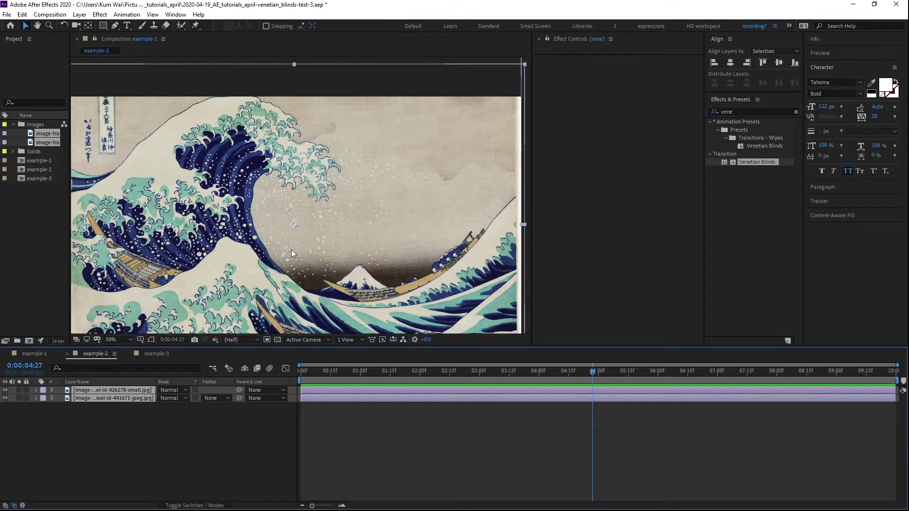
{"action": "left_click_drag", "start_coordinate": [296, 251], "coordinate": [311, 215]}
{"action": "key", "text": "v"}
{"action": "left_click", "coordinate": [182, 464]}
{"action": "left_click", "coordinate": [5, 390]}
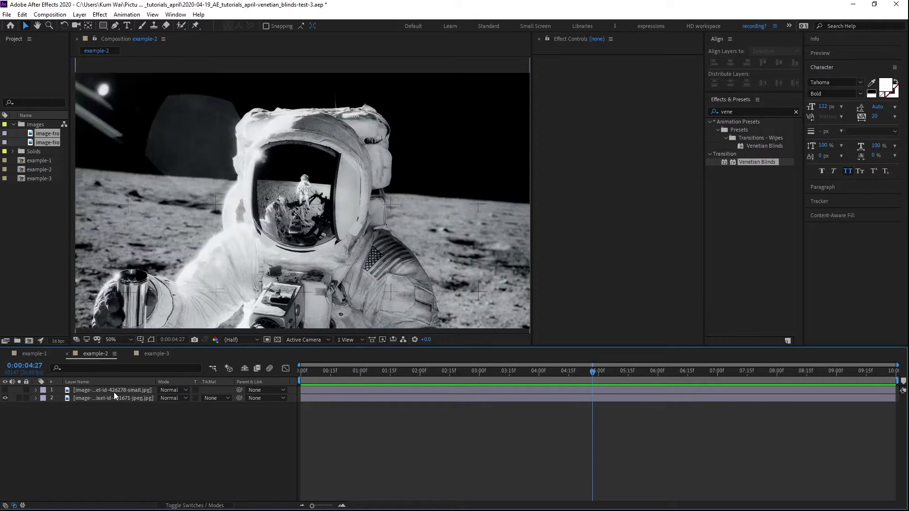
{"action": "left_click", "coordinate": [116, 398]}
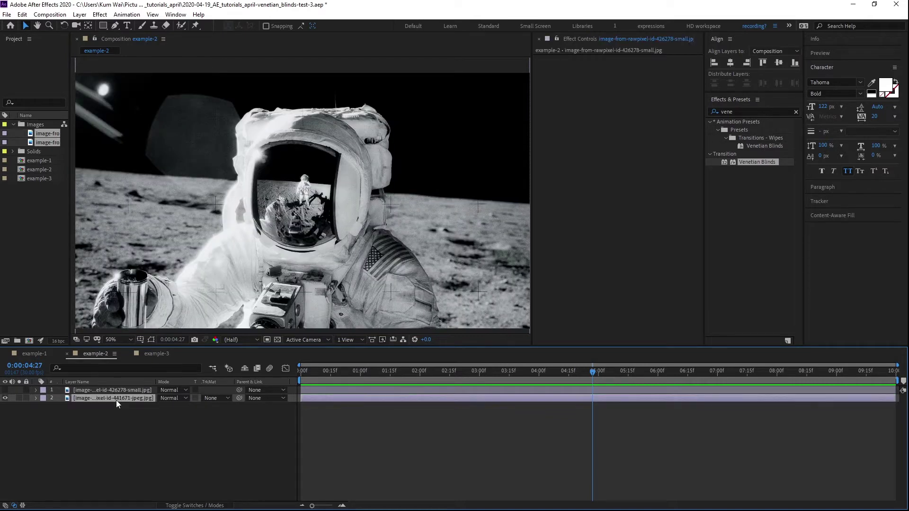
{"action": "left_click", "coordinate": [5, 390]}
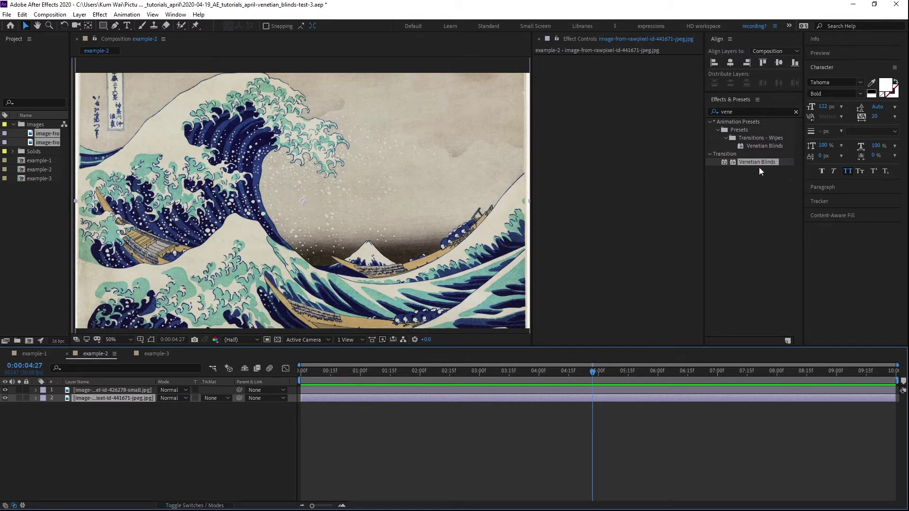
{"action": "left_click_drag", "start_coordinate": [759, 164], "coordinate": [592, 184]}
{"action": "left_click", "coordinate": [84, 392]}
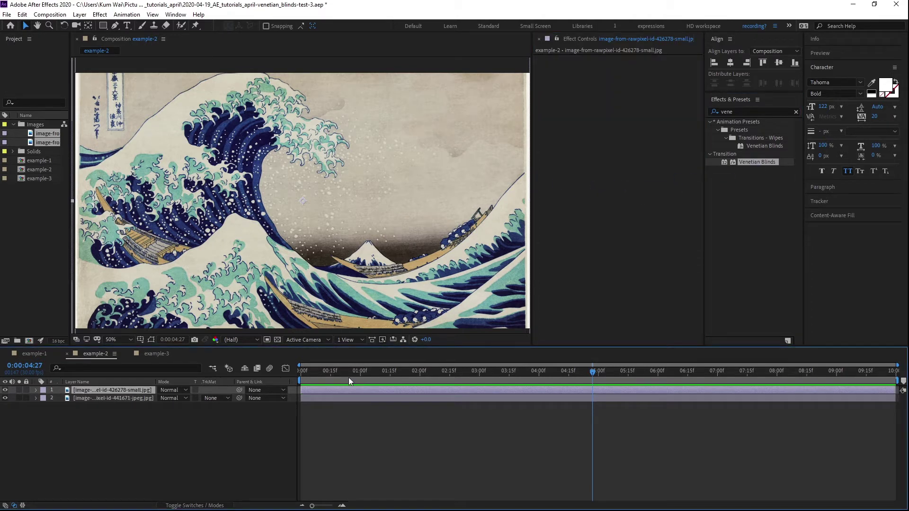
Step: Delete Venetian Blinds from layer 2, apply it to the top Great Wave layer, return to 0:00
{"action": "left_click", "coordinate": [518, 410]}
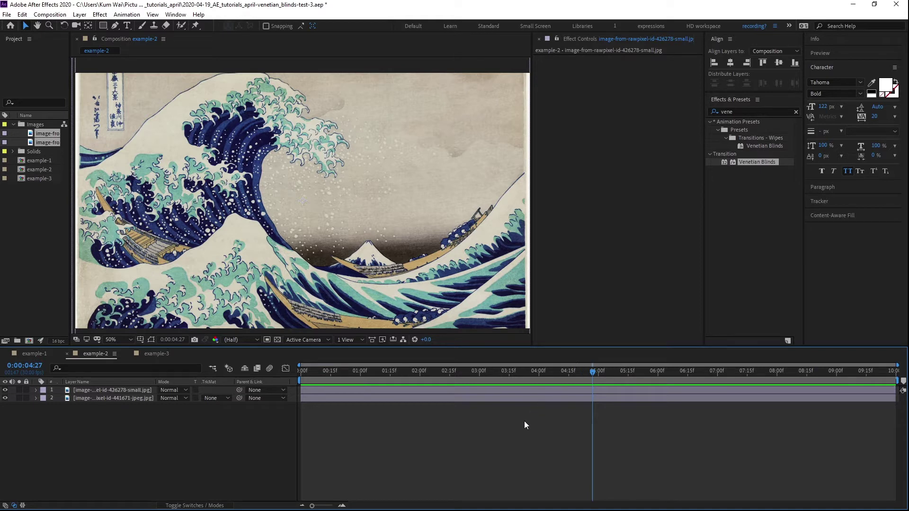
{"action": "left_click", "coordinate": [513, 398]}
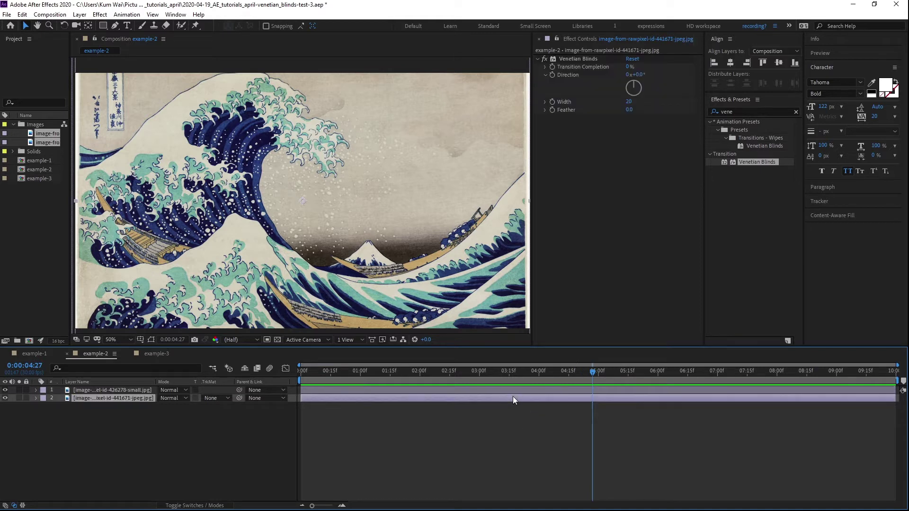
{"action": "left_click", "coordinate": [585, 59]}
{"action": "key", "text": "Delete"}
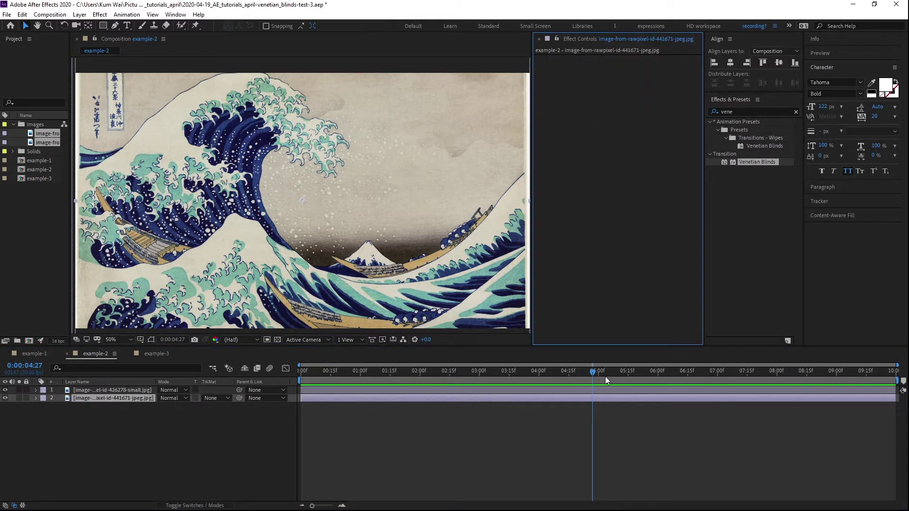
{"action": "left_click", "coordinate": [594, 391]}
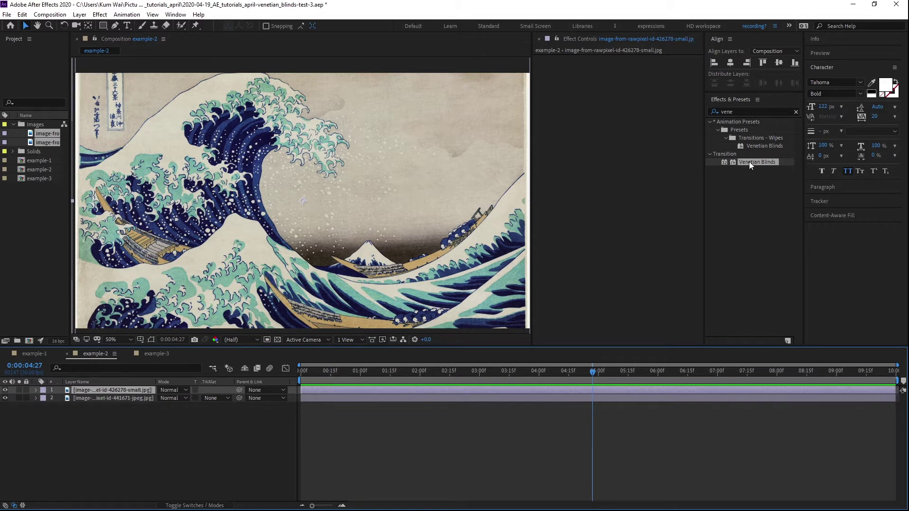
{"action": "left_click_drag", "start_coordinate": [752, 163], "coordinate": [550, 189]}
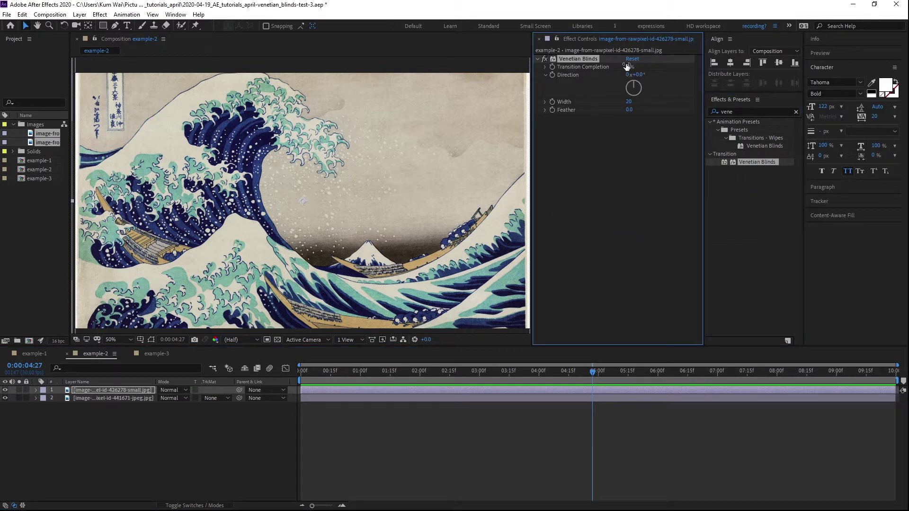
{"action": "left_click_drag", "start_coordinate": [306, 374], "coordinate": [289, 375]}
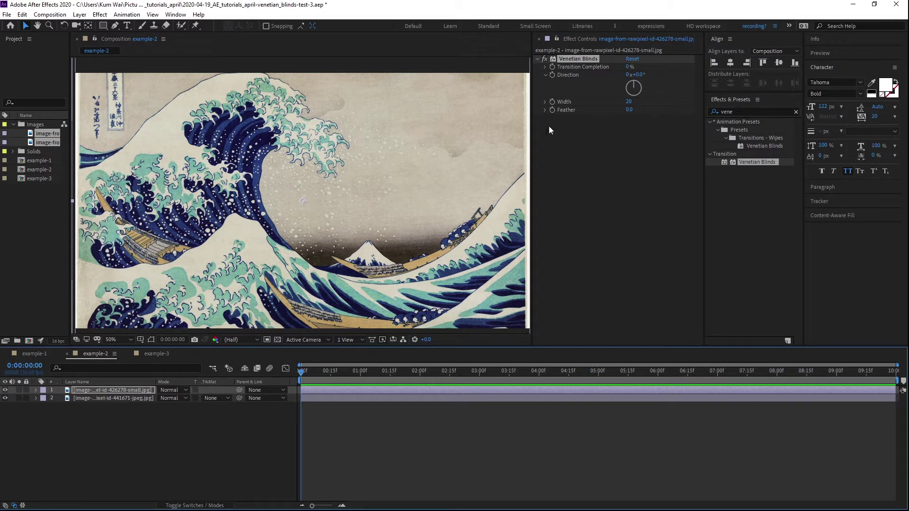
Step: Keyframe Transition Completion from 0% at the start to 100% at two seconds, then preview
{"action": "left_click", "coordinate": [552, 67]}
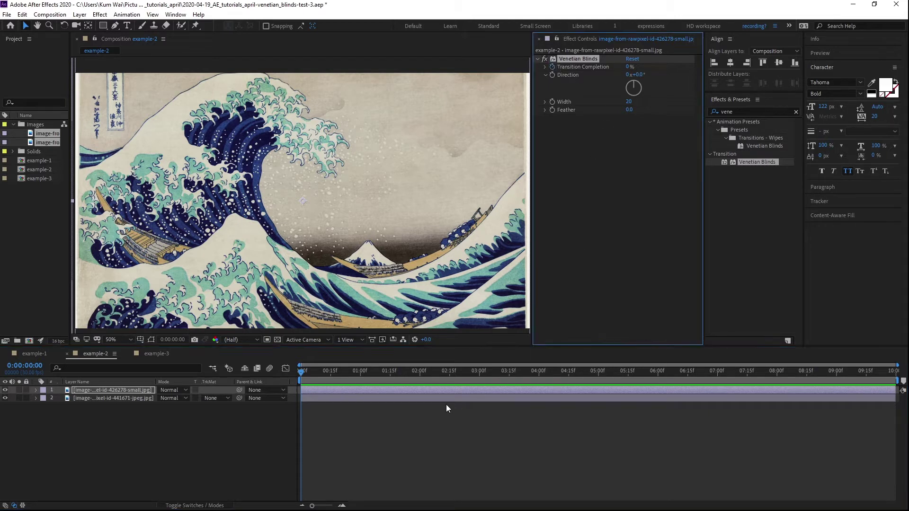
{"action": "left_click", "coordinate": [410, 390]}
{"action": "key", "text": "u"}
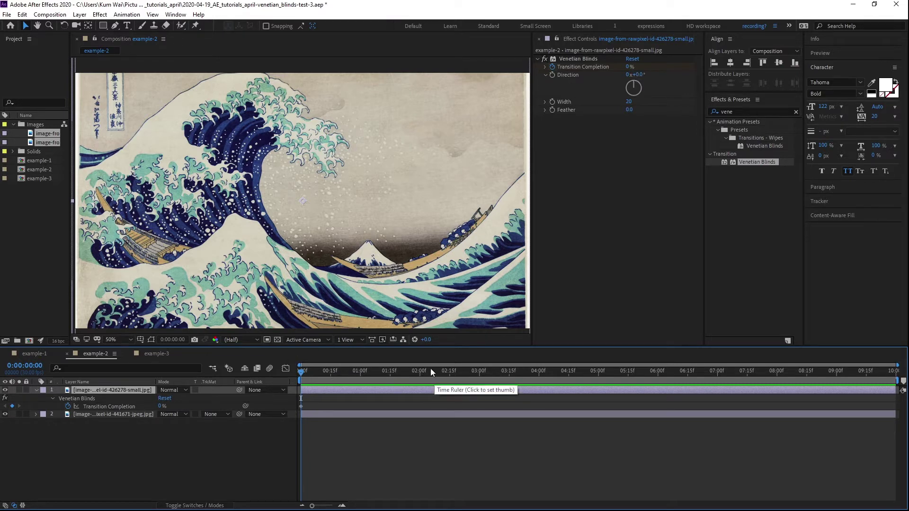
{"action": "left_click_drag", "start_coordinate": [422, 371], "coordinate": [420, 374]}
{"action": "left_click_drag", "start_coordinate": [630, 67], "coordinate": [684, 68]}
{"action": "key", "text": "space"}
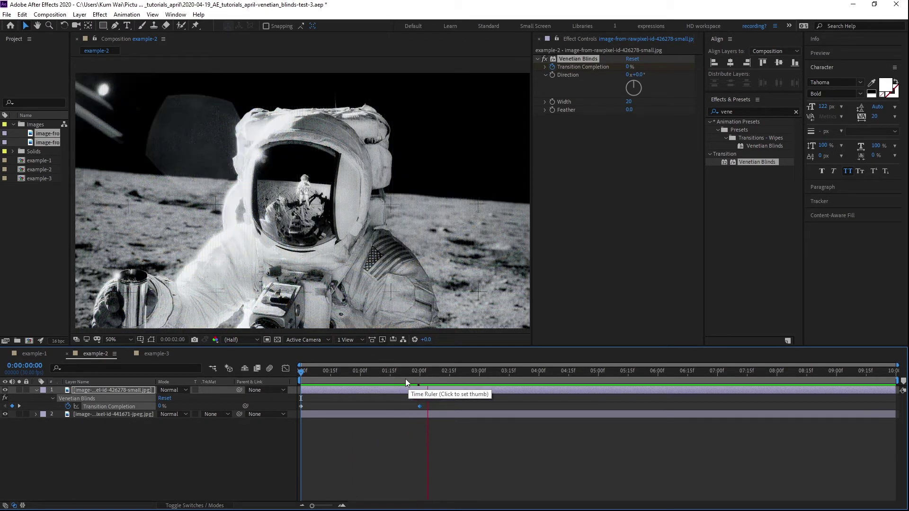
{"action": "left_click_drag", "start_coordinate": [328, 381], "coordinate": [368, 382]}
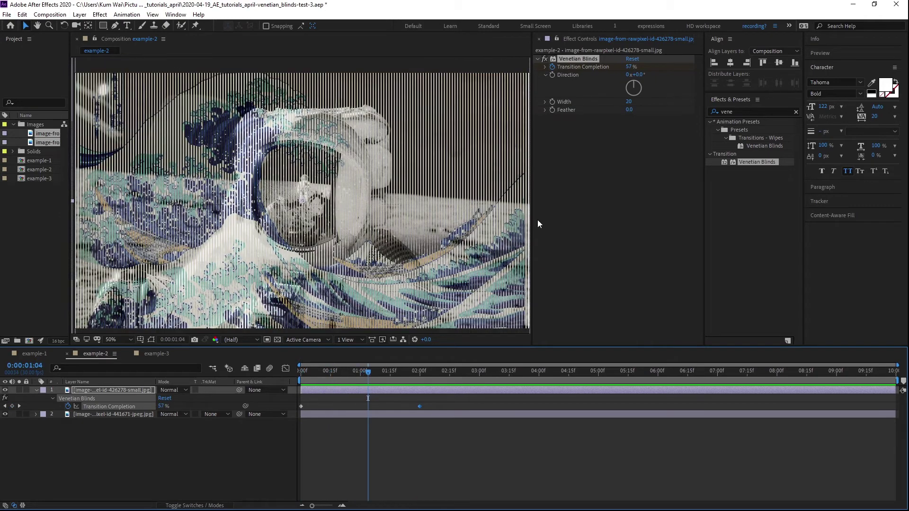
Step: Set the blinds Width to 70, soften the feather, and turn Direction to 88°
{"action": "left_click_drag", "start_coordinate": [629, 102], "coordinate": [664, 110]}
{"action": "left_click_drag", "start_coordinate": [369, 371], "coordinate": [361, 389]}
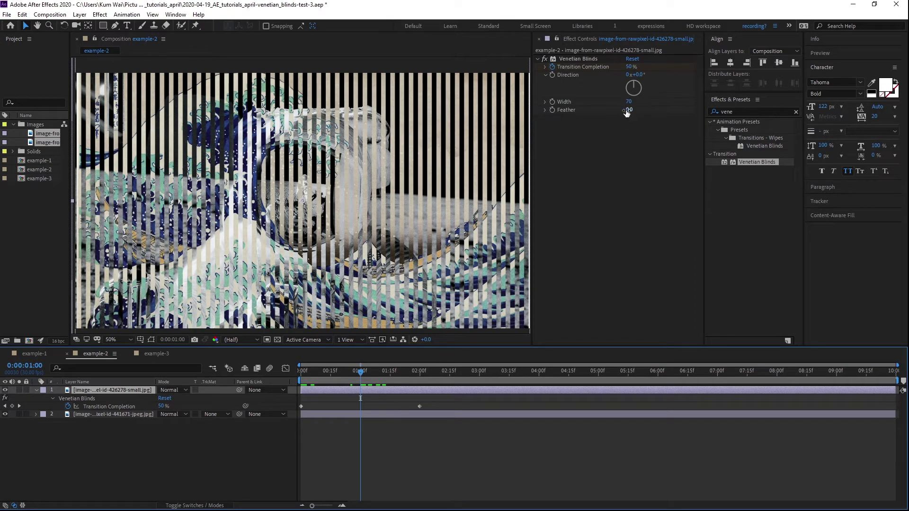
{"action": "mouse_move", "coordinate": [628, 113]}
{"action": "left_mouse_down"}
{"action": "mouse_move", "coordinate": [645, 110]}
{"action": "mouse_move", "coordinate": [620, 110]}
{"action": "left_mouse_up"}
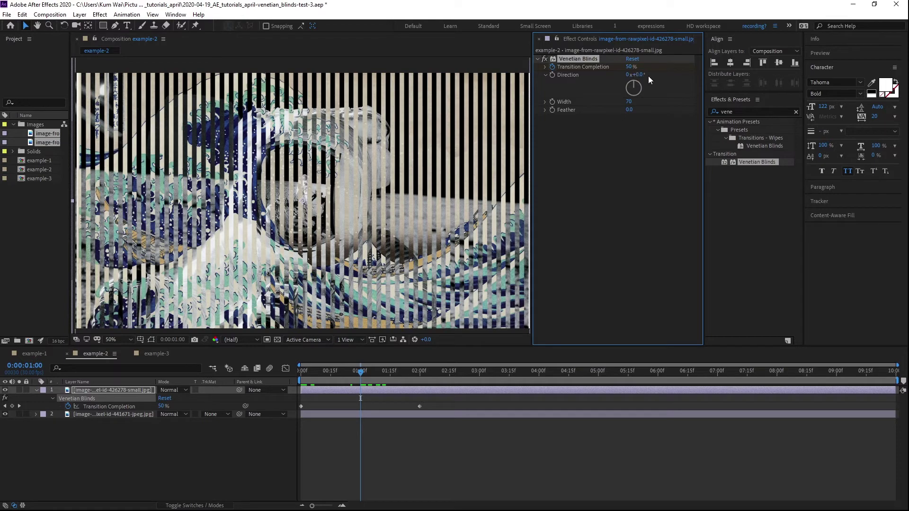
{"action": "left_click_drag", "start_coordinate": [644, 75], "coordinate": [682, 74]}
{"action": "left_click_drag", "start_coordinate": [332, 376], "coordinate": [301, 371]}
Step: At 0:00, keyframe the blinds' Direction at 0°
{"action": "left_click", "coordinate": [316, 391]}
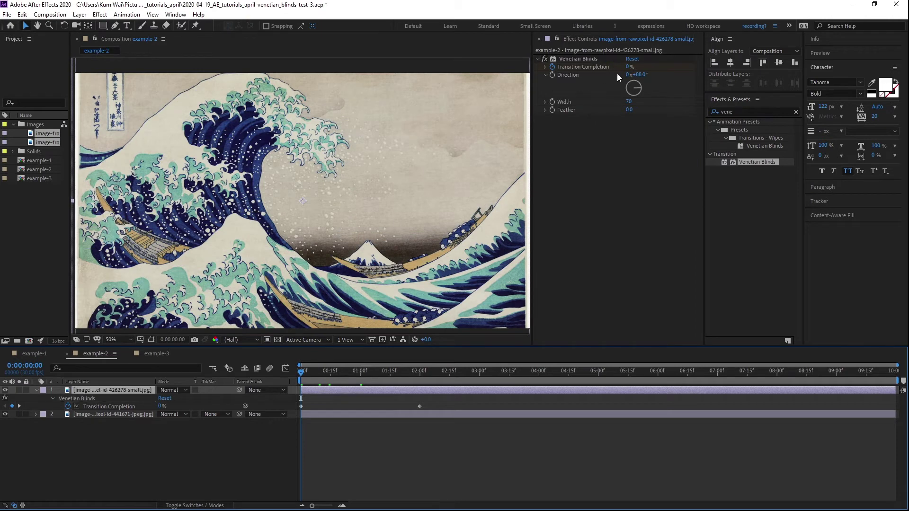
{"action": "left_click", "coordinate": [553, 75]}
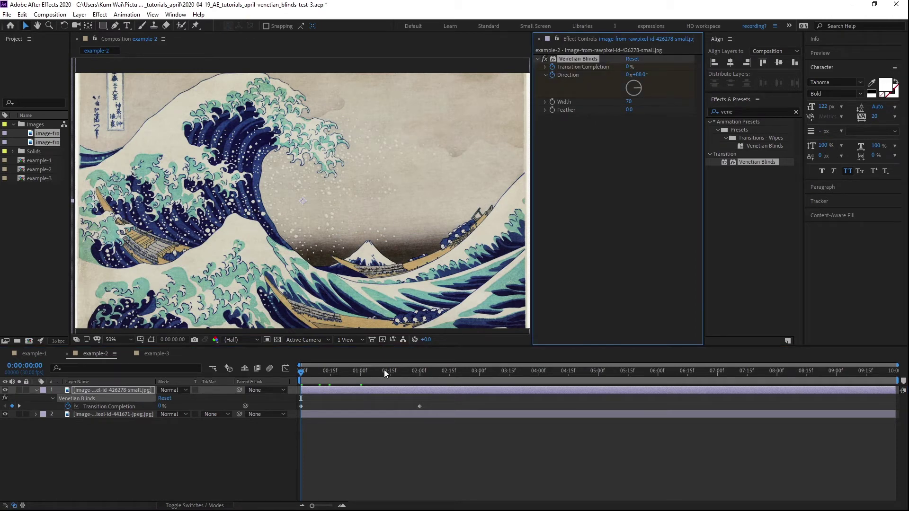
{"action": "key", "text": "u"}
{"action": "key", "text": "u"}
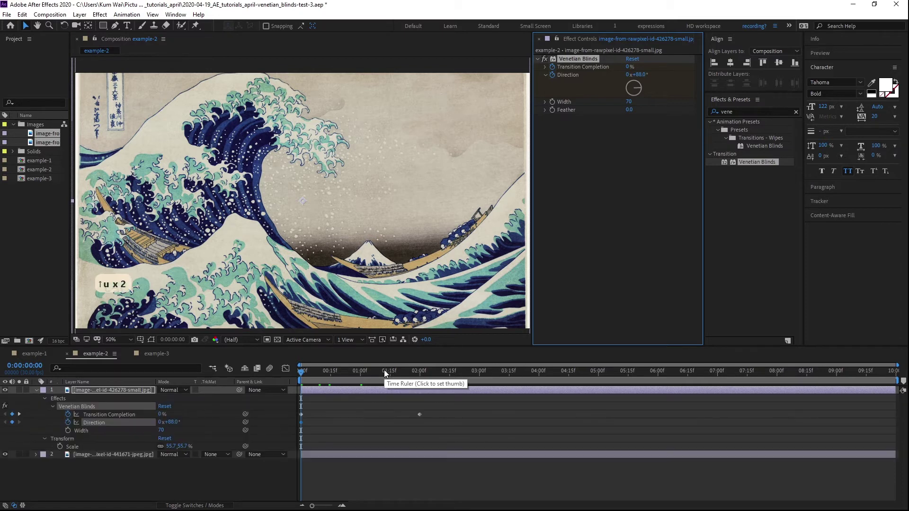
{"action": "left_click", "coordinate": [361, 389]}
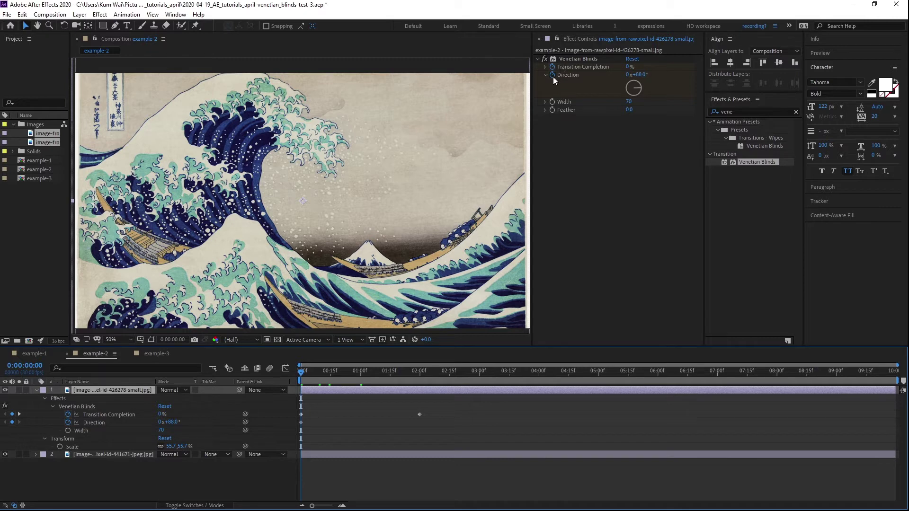
{"action": "left_click", "coordinate": [628, 74]}
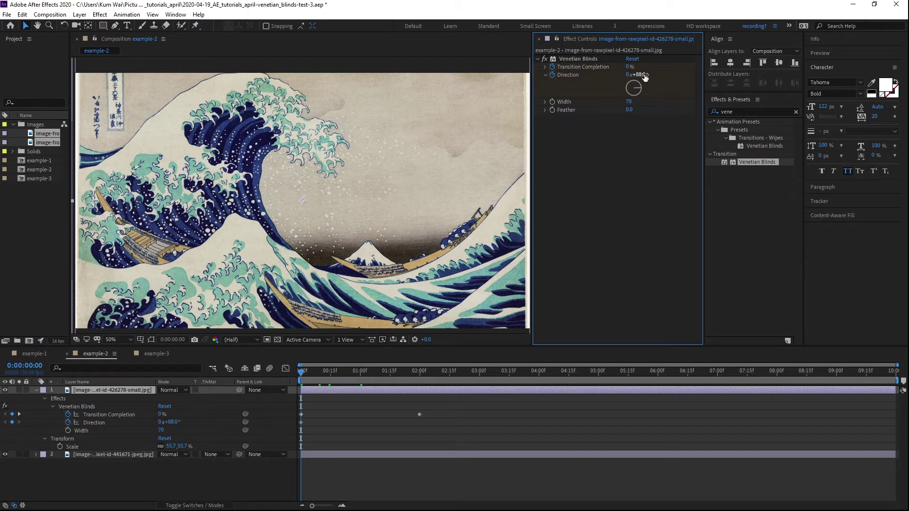
{"action": "left_click", "coordinate": [640, 75]}
{"action": "type", "text": "0"}
{"action": "key", "text": "Return"}
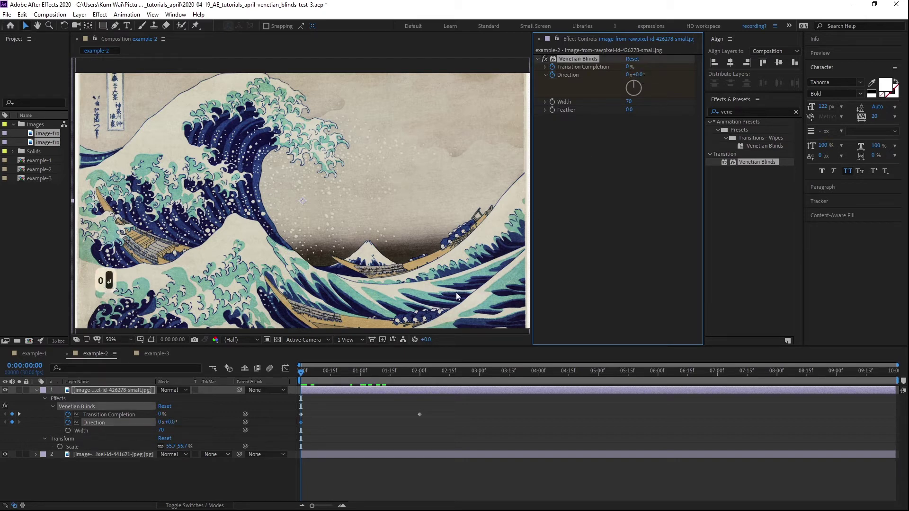
Step: Set Direction to 180° at two seconds and preview the rotation from the start
{"action": "left_click", "coordinate": [414, 370]}
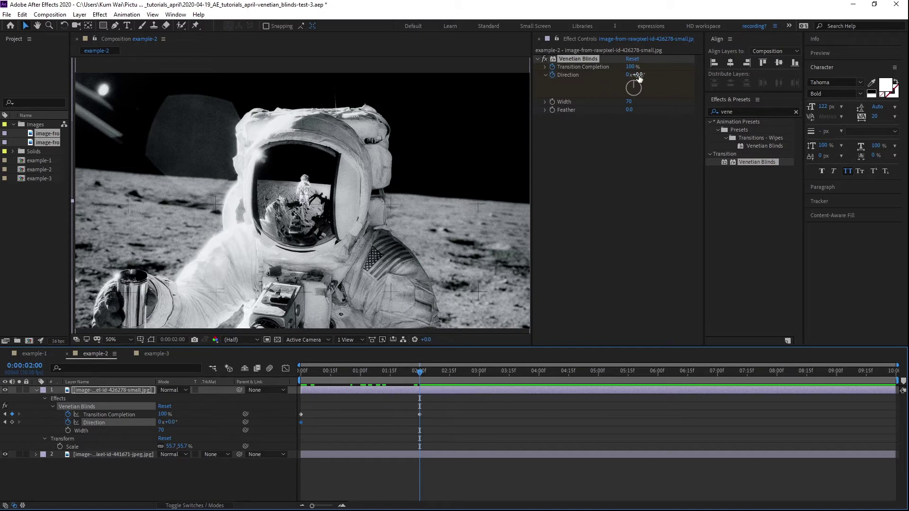
{"action": "left_click_drag", "start_coordinate": [638, 76], "coordinate": [764, 73]}
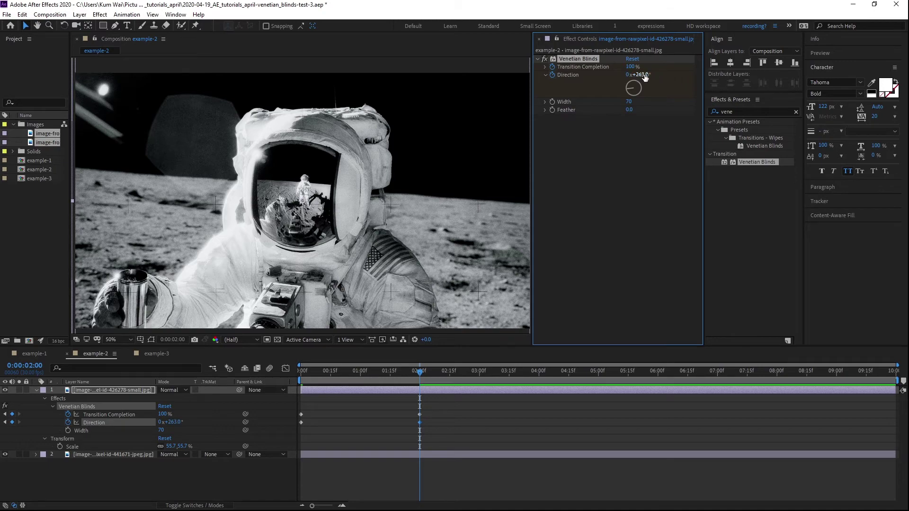
{"action": "left_click", "coordinate": [645, 74]}
{"action": "type", "text": "180"}
{"action": "key", "text": "Return"}
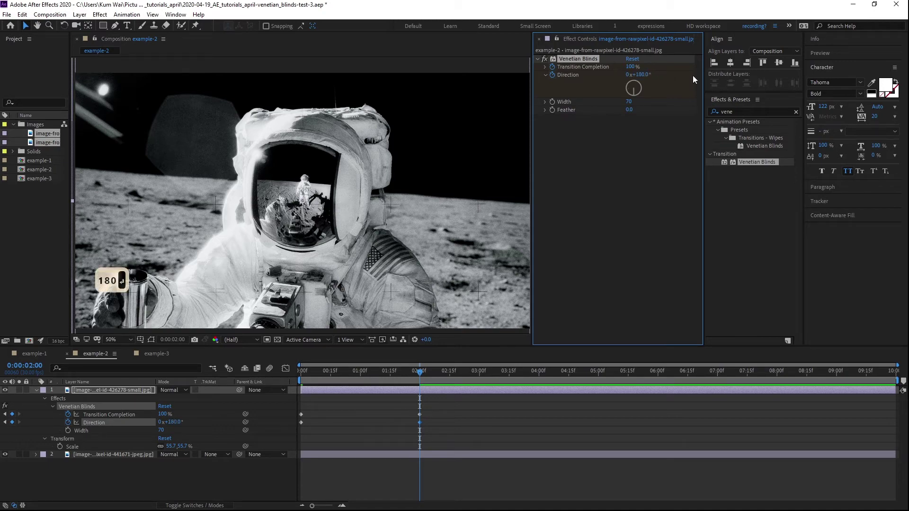
{"action": "left_click_drag", "start_coordinate": [320, 374], "coordinate": [291, 380]}
{"action": "key", "text": "space"}
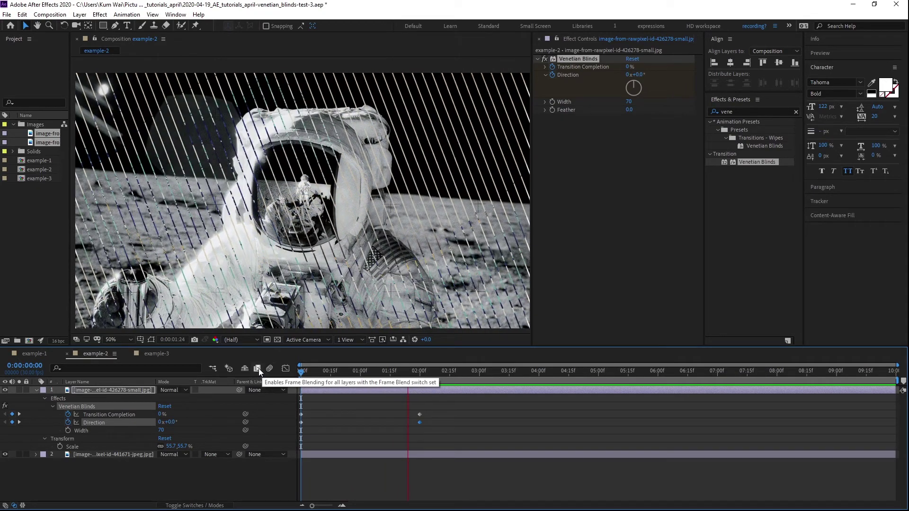
Step: At the one-second mark, add a second Venetian Blinds effect to the layer
{"action": "left_click_drag", "start_coordinate": [321, 374], "coordinate": [360, 373]}
{"action": "left_click", "coordinate": [606, 174]}
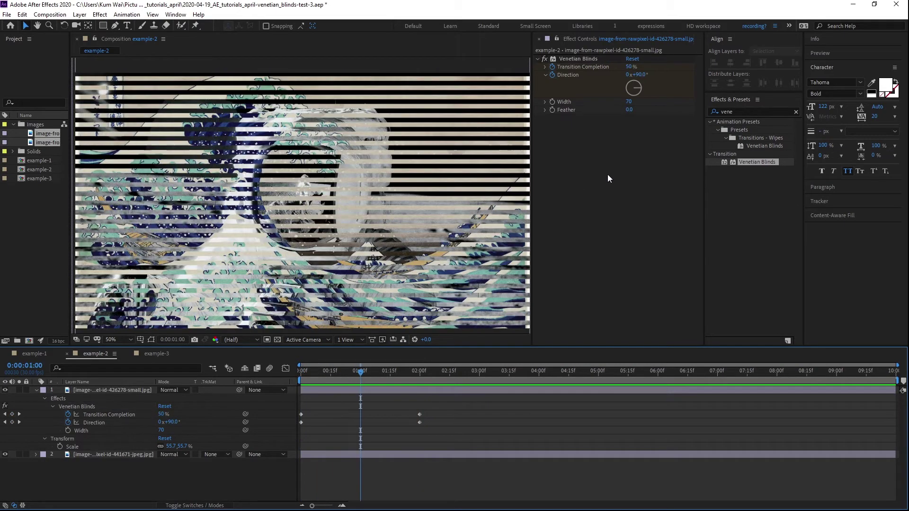
{"action": "left_click", "coordinate": [583, 59]}
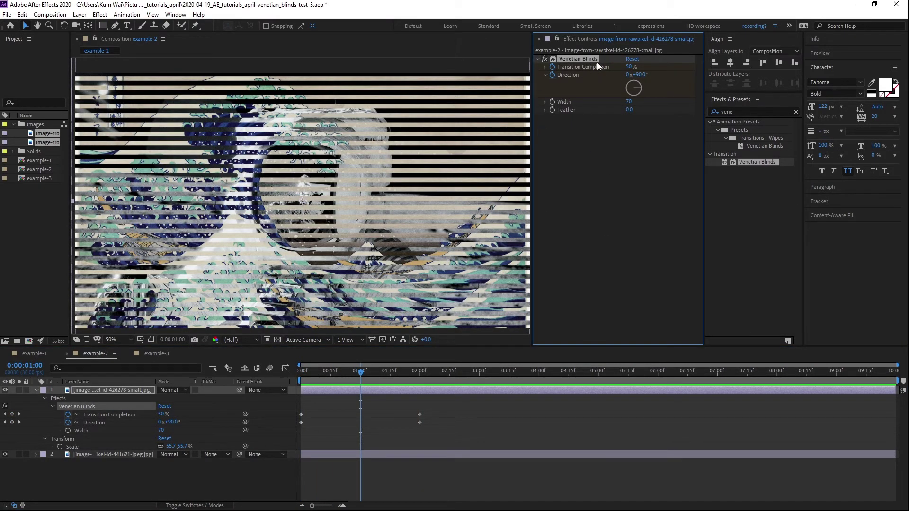
{"action": "left_click_drag", "start_coordinate": [756, 162], "coordinate": [563, 203]}
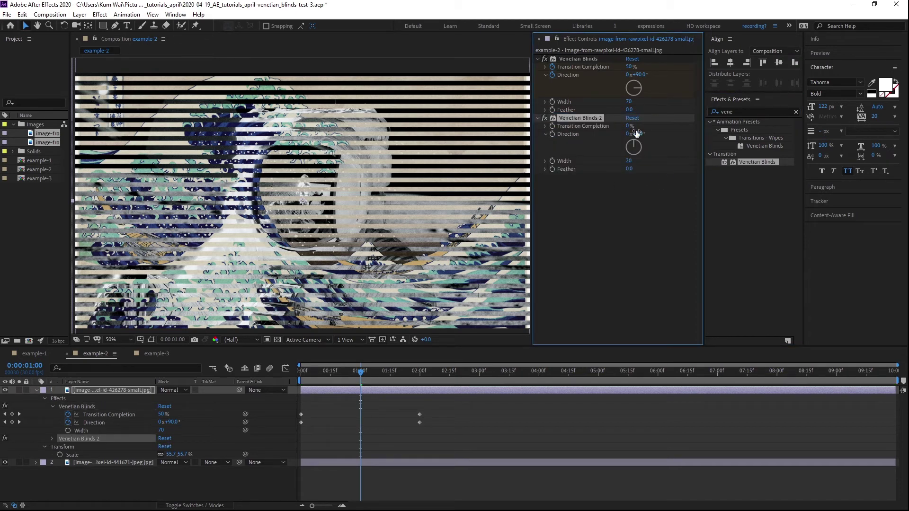
Step: Set the second blinds' Transition Completion to 50%, then raise it to 59%
{"action": "left_click", "coordinate": [630, 126]}
{"action": "type", "text": "50"}
{"action": "key", "text": "Return"}
{"action": "left_click_drag", "start_coordinate": [652, 127], "coordinate": [657, 127]}
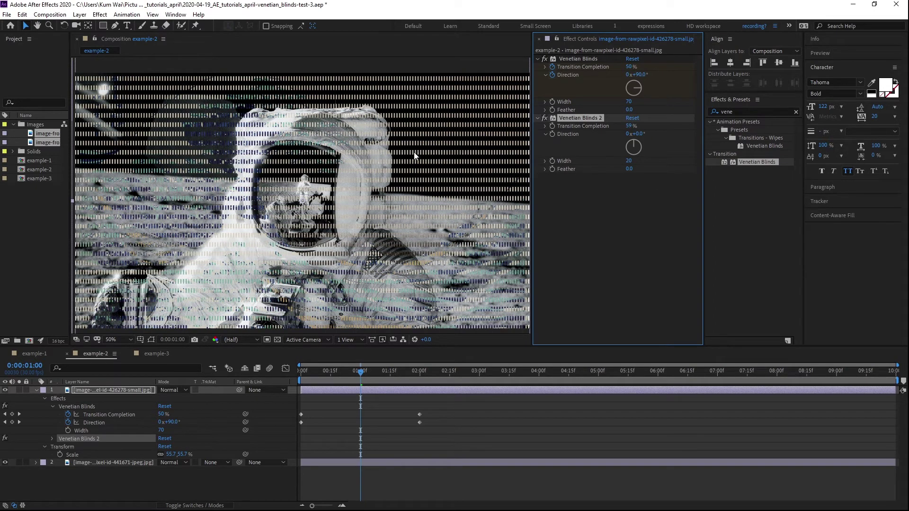
Step: Preview the transition from the first frame with the first blinds effect switched off
{"action": "left_click", "coordinate": [318, 379]}
{"action": "key", "text": "Home"}
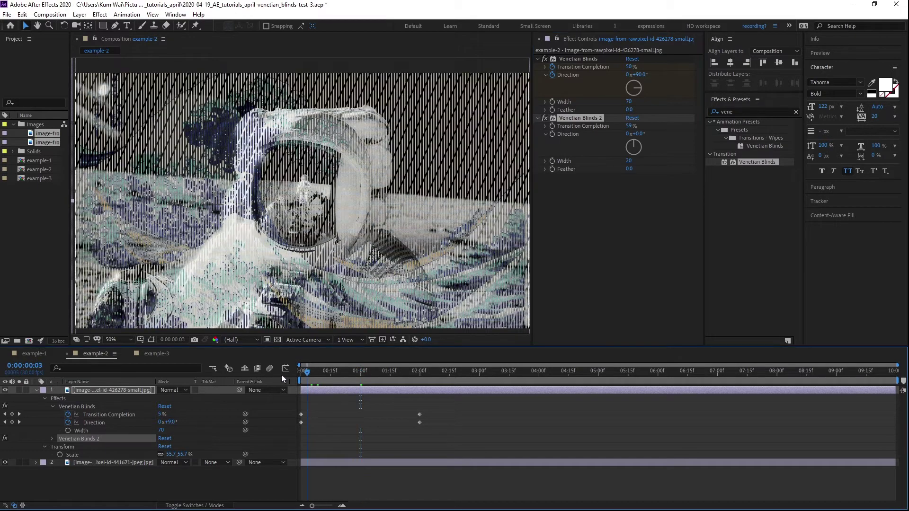
{"action": "key", "text": "space"}
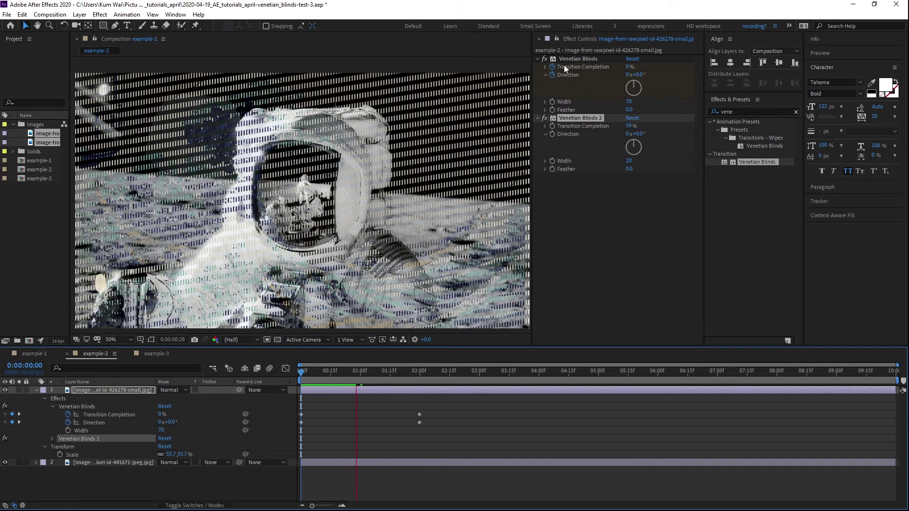
{"action": "left_click", "coordinate": [544, 60]}
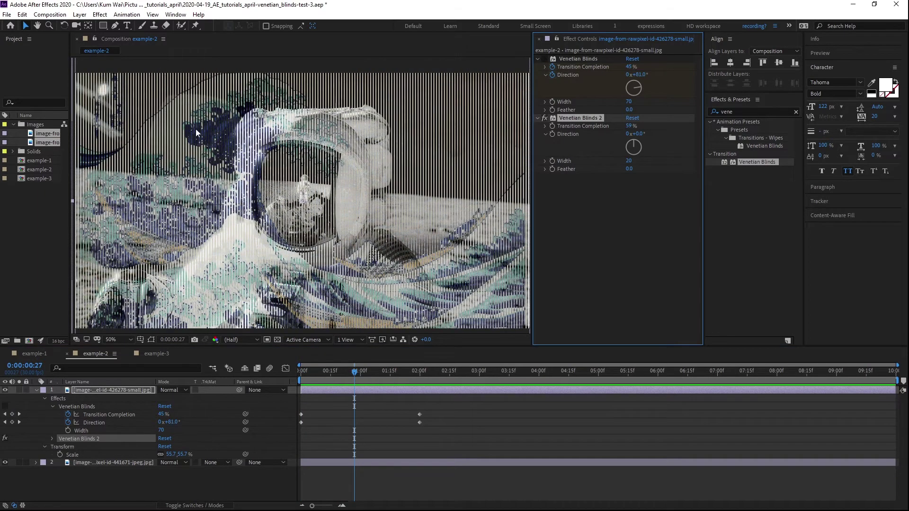
{"action": "left_click_drag", "start_coordinate": [310, 380], "coordinate": [221, 388]}
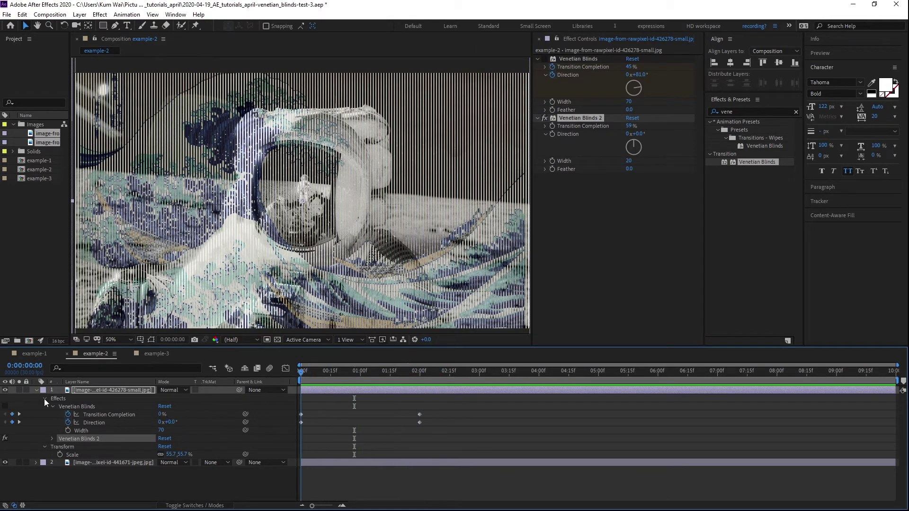
Step: Raise the second blinds' completion further and set its width to 25
{"action": "left_click_drag", "start_coordinate": [629, 126], "coordinate": [643, 131]}
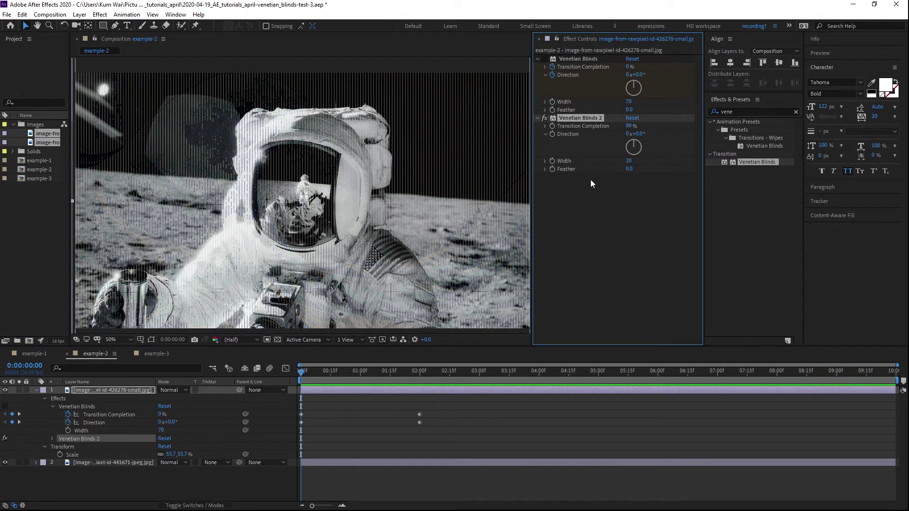
{"action": "left_click", "coordinate": [627, 161]}
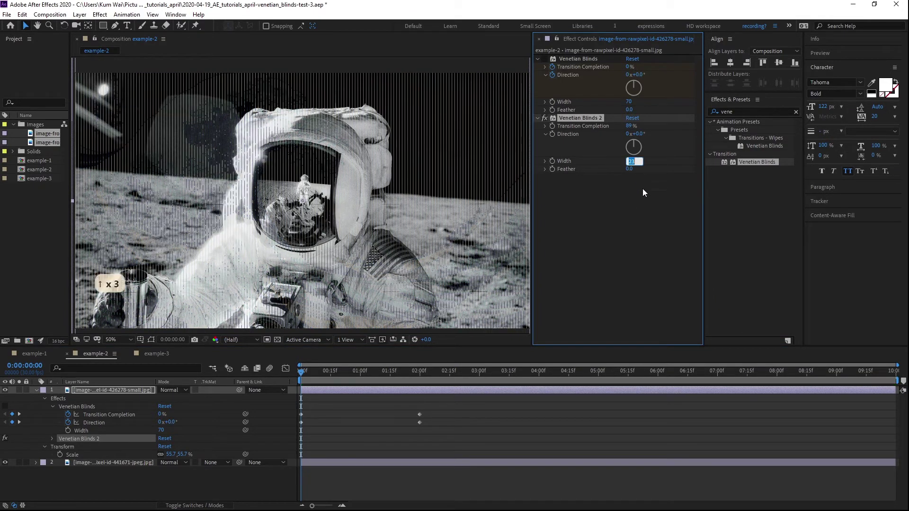
{"action": "key", "text": "Up"}
{"action": "key", "text": "Up"}
Step: Zoom in to inspect the thin stripes during preview, then return to 100% view
{"action": "left_click", "coordinate": [543, 204]}
{"action": "scroll", "coordinate": [498, 166], "scroll_direction": "up", "scroll_amount": 4}
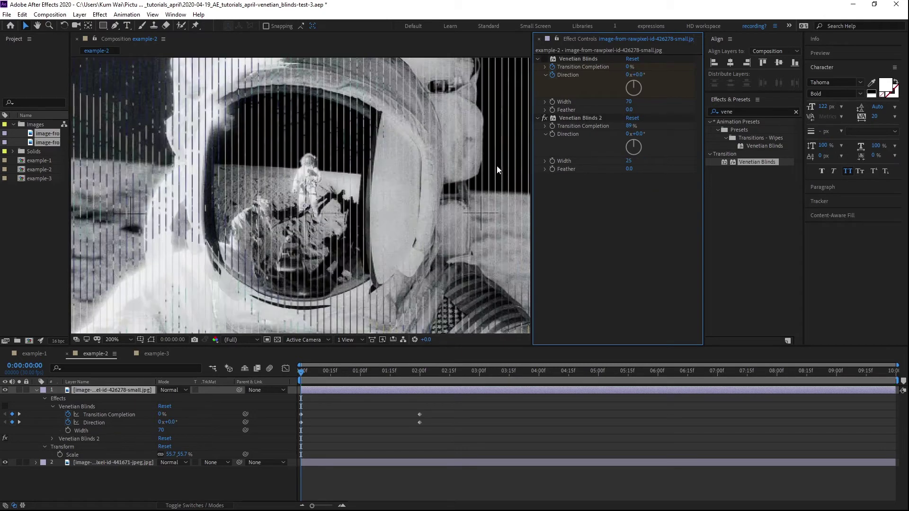
{"action": "key", "text": "space"}
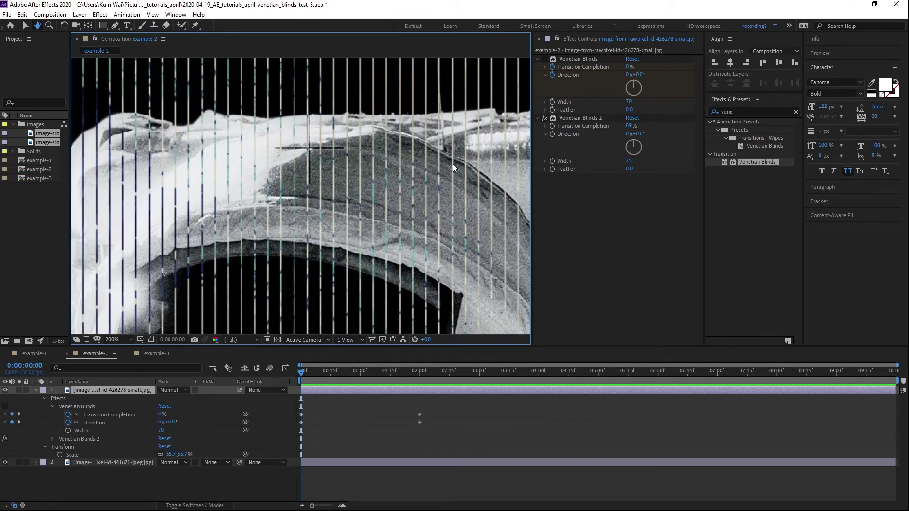
{"action": "left_click_drag", "start_coordinate": [452, 125], "coordinate": [373, 178]}
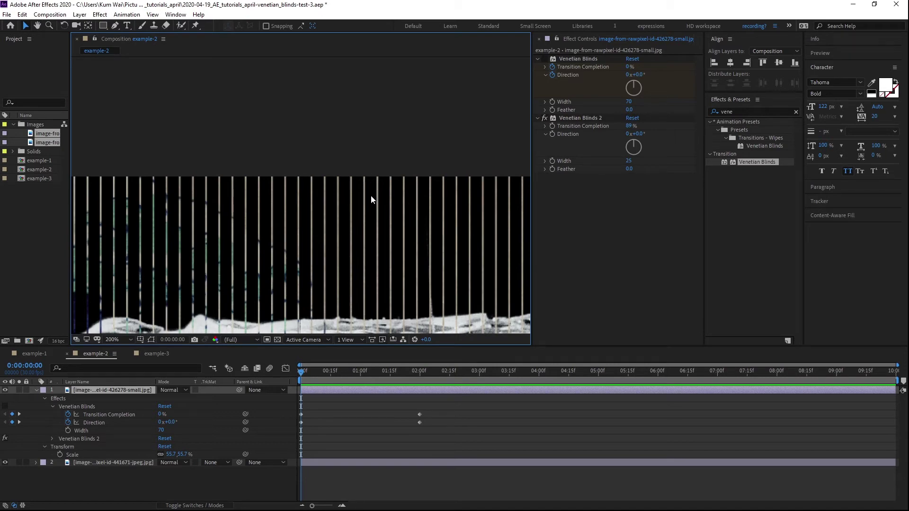
{"action": "left_click_drag", "start_coordinate": [365, 202], "coordinate": [379, 156]}
{"action": "scroll", "coordinate": [379, 156], "scroll_direction": "down", "scroll_amount": 2}
{"action": "key", "text": "comma"}
{"action": "left_click_drag", "start_coordinate": [444, 152], "coordinate": [416, 244]}
Step: Try 50% completion, undo it, and set the second blinds' completion to 90%
{"action": "left_click", "coordinate": [629, 126]}
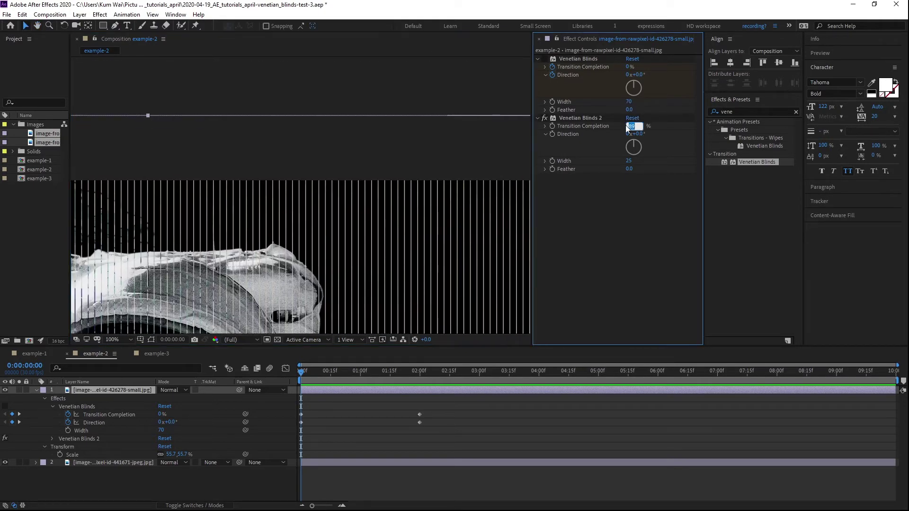
{"action": "type", "text": "50"}
{"action": "key", "text": "Return"}
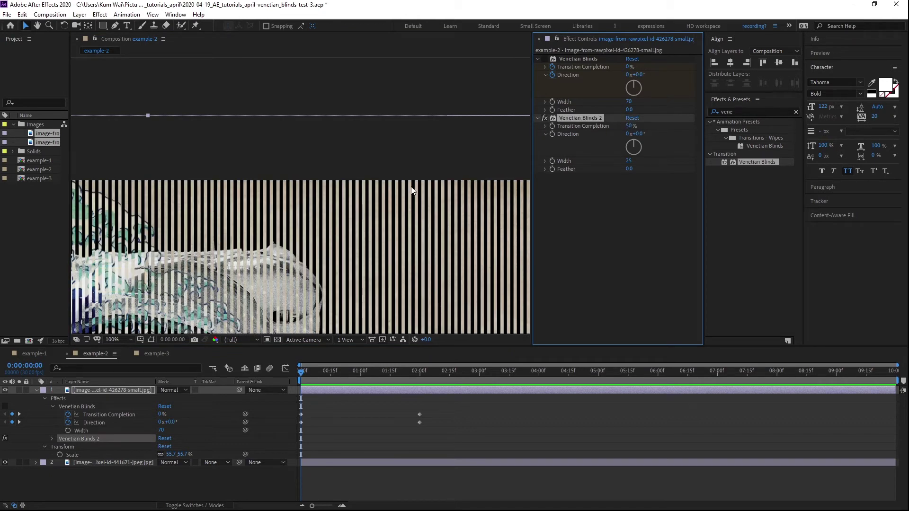
{"action": "key", "text": "ctrl+z"}
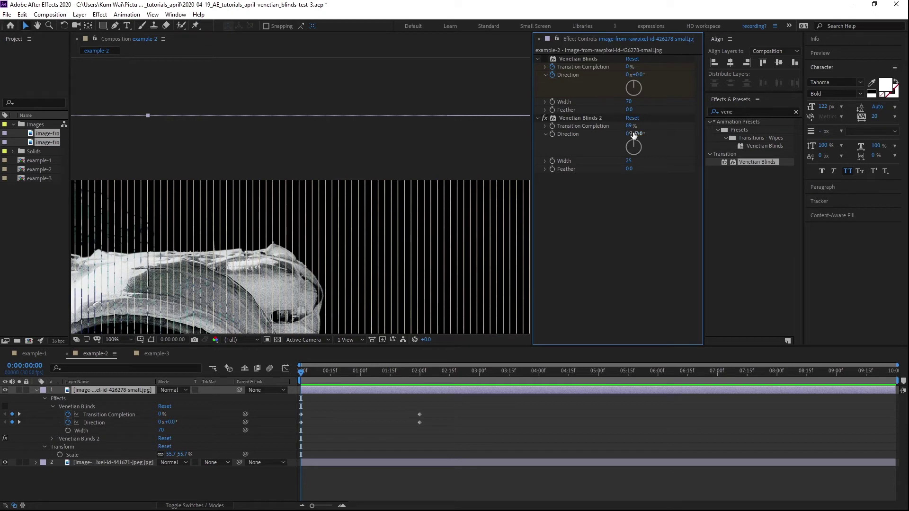
{"action": "left_click", "coordinate": [629, 125]}
{"action": "type", "text": "90"}
{"action": "key", "text": "Return"}
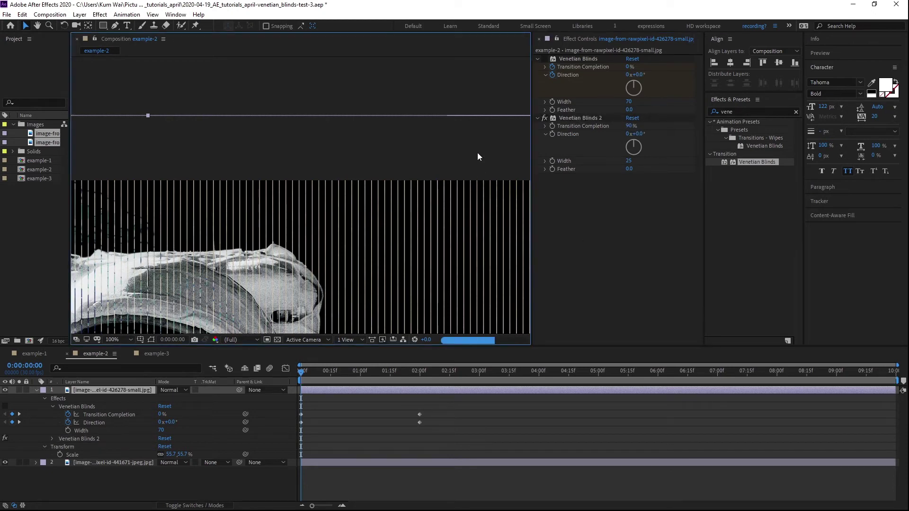
{"action": "scroll", "coordinate": [477, 153], "scroll_direction": "down", "scroll_amount": 2}
{"action": "left_click_drag", "start_coordinate": [396, 176], "coordinate": [388, 175]}
{"action": "key", "text": "v"}
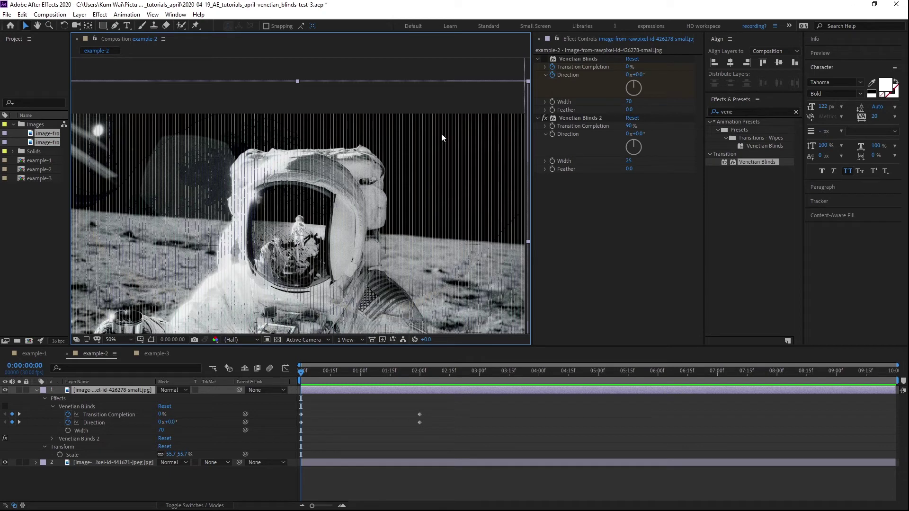
{"action": "left_click", "coordinate": [414, 377]}
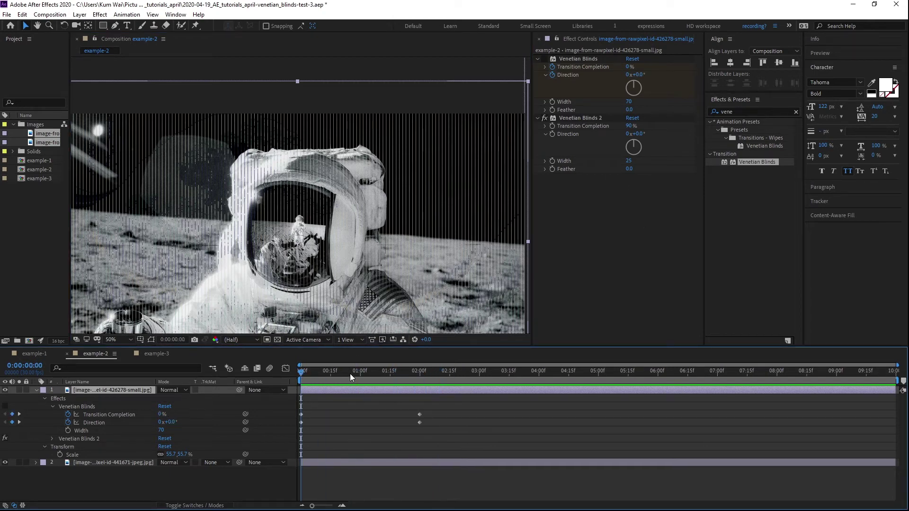
Step: Re-enable the first Venetian Blinds effect and preview the transition partway
{"action": "left_click", "coordinate": [544, 59]}
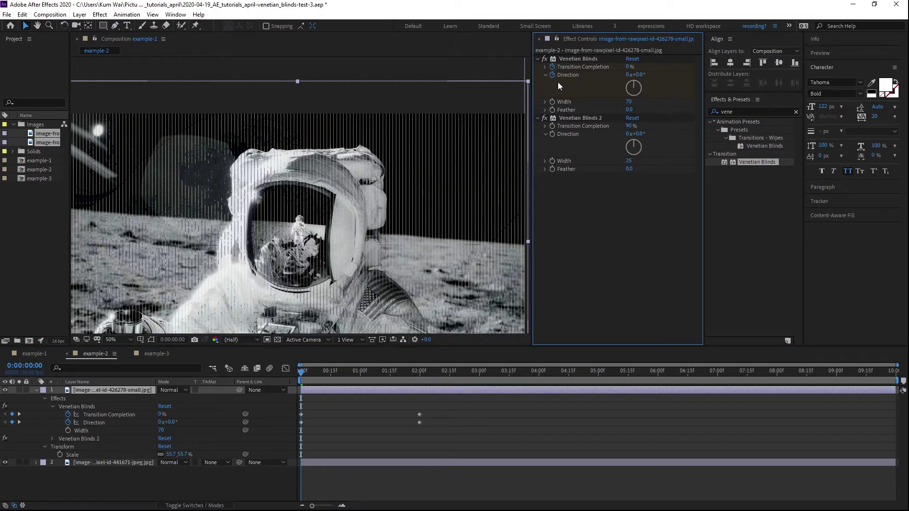
{"action": "key", "text": "space"}
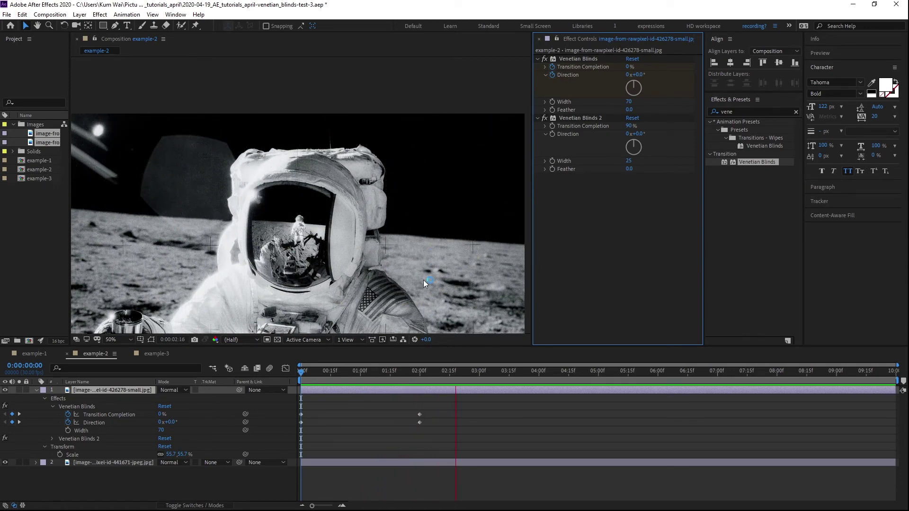
{"action": "left_click", "coordinate": [352, 372]}
Step: Widen the second blinds' strips to 173 and set its completion to 69%
{"action": "left_click_drag", "start_coordinate": [629, 160], "coordinate": [726, 187]}
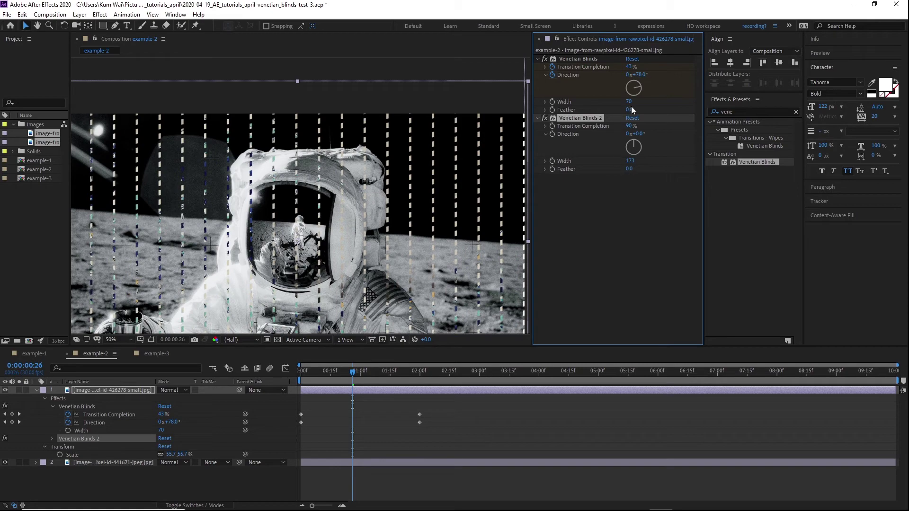
{"action": "left_click_drag", "start_coordinate": [630, 126], "coordinate": [599, 132]}
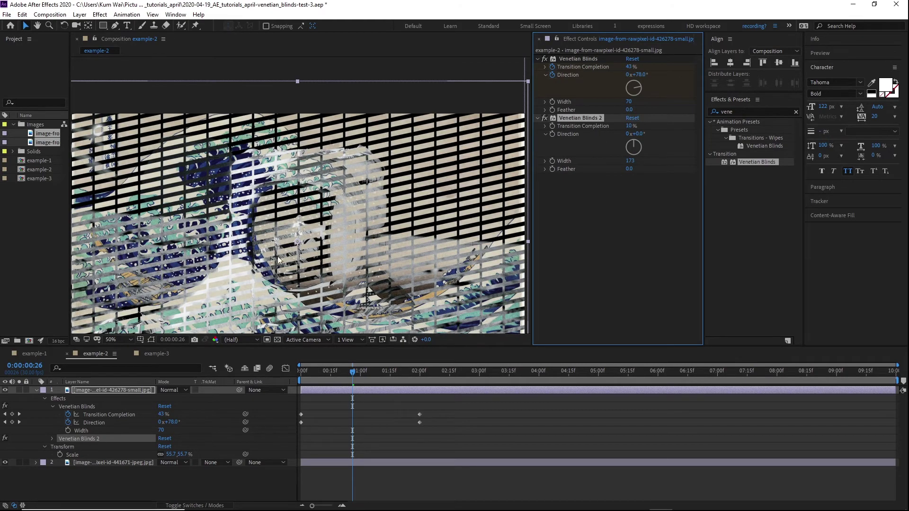
{"action": "left_click_drag", "start_coordinate": [318, 372], "coordinate": [291, 381]}
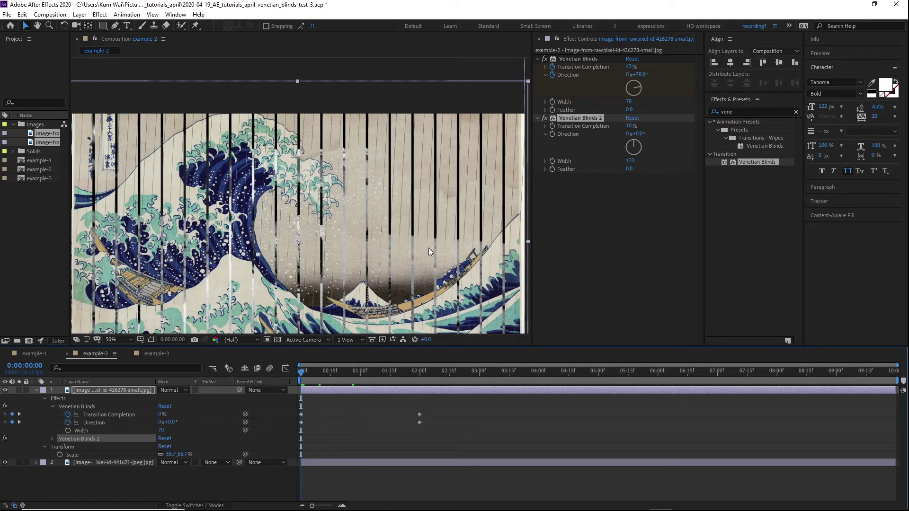
{"action": "key", "text": "space"}
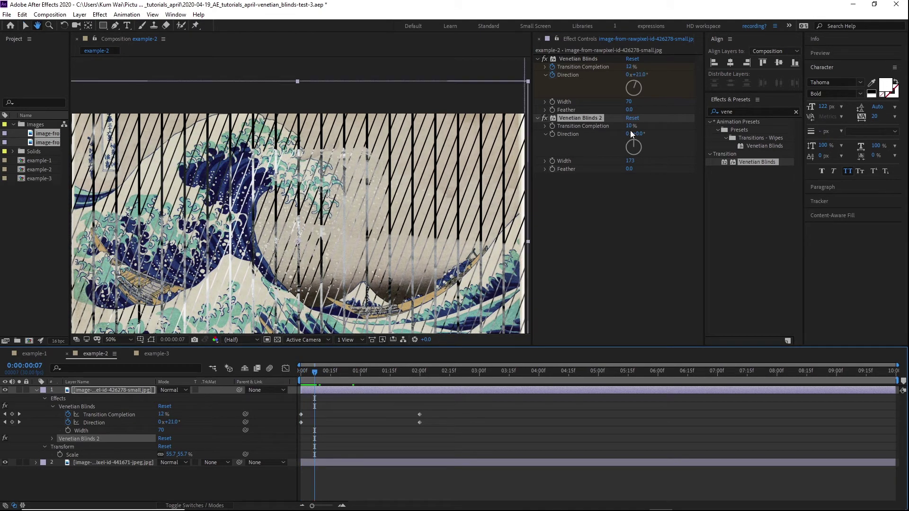
{"action": "left_click_drag", "start_coordinate": [630, 127], "coordinate": [641, 123]}
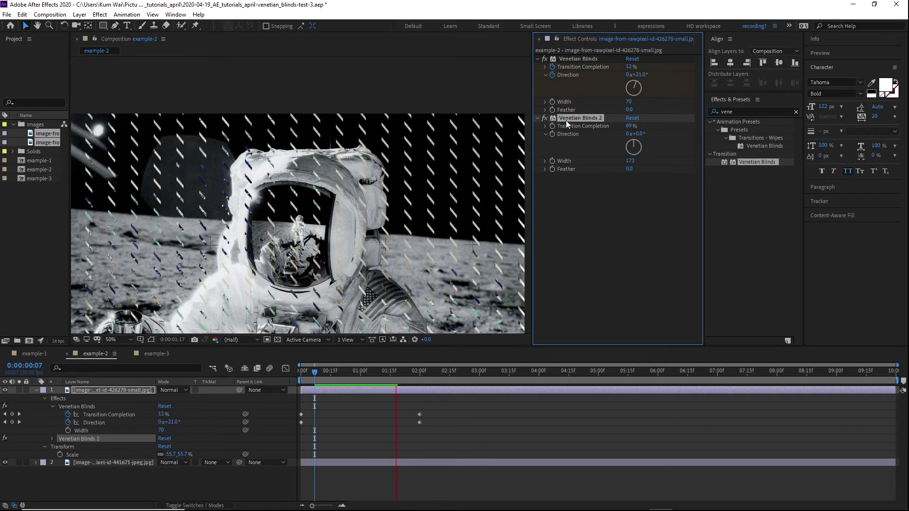
Step: Duplicate the second blinds effect to create Venetian Blinds 3 and scrub the transition
{"action": "key", "text": "space"}
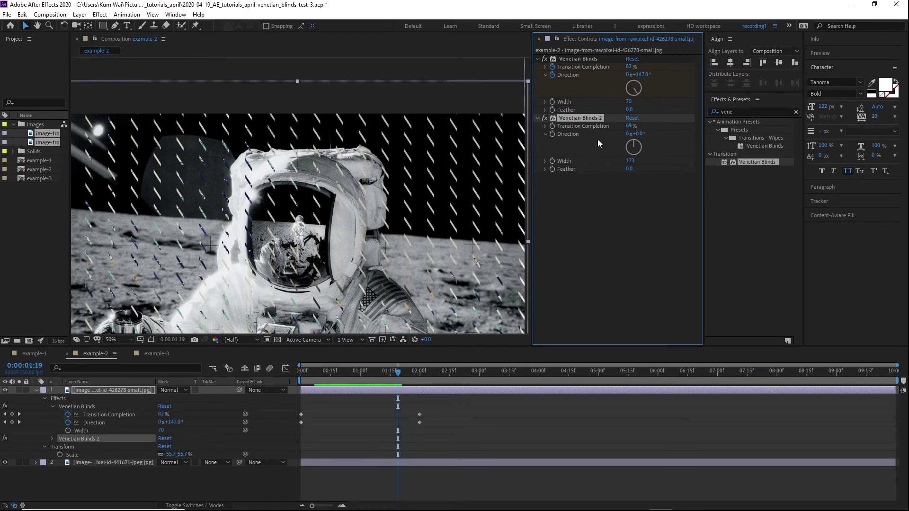
{"action": "key", "text": "ctrl+d"}
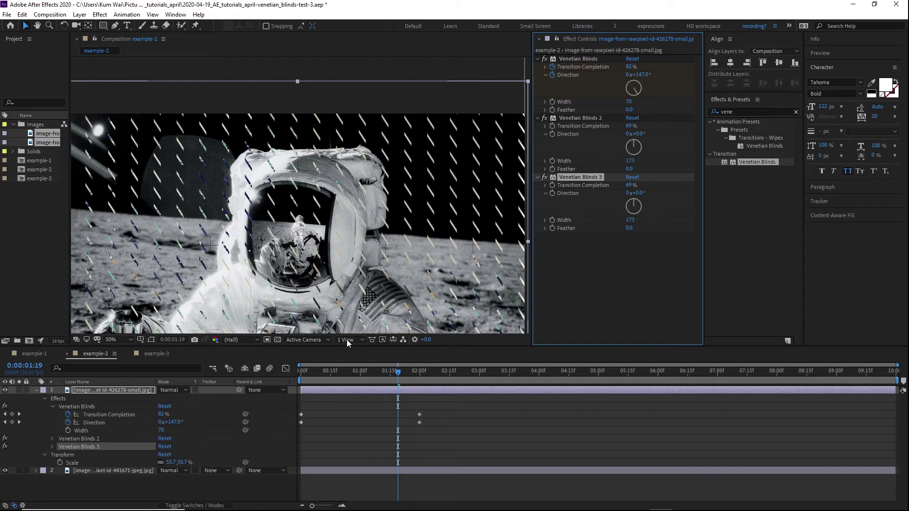
{"action": "left_click", "coordinate": [353, 376]}
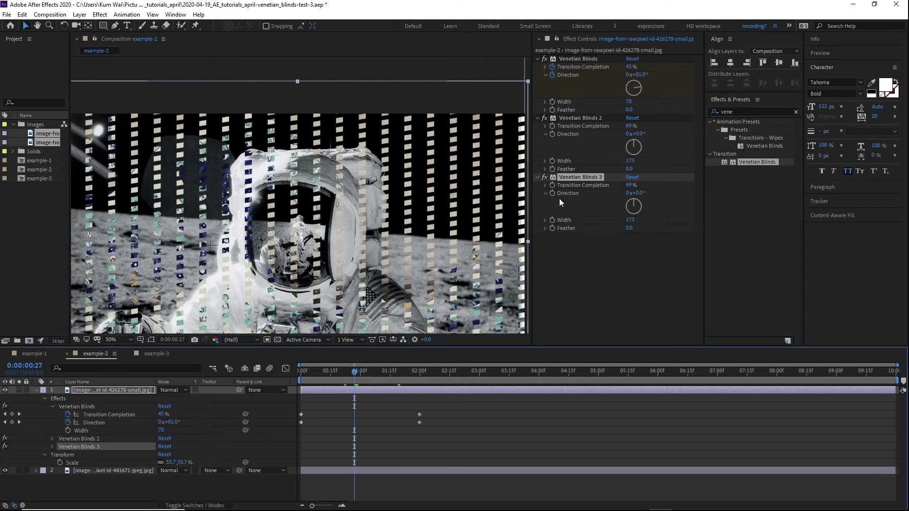
{"action": "left_click_drag", "start_coordinate": [321, 368], "coordinate": [234, 362]}
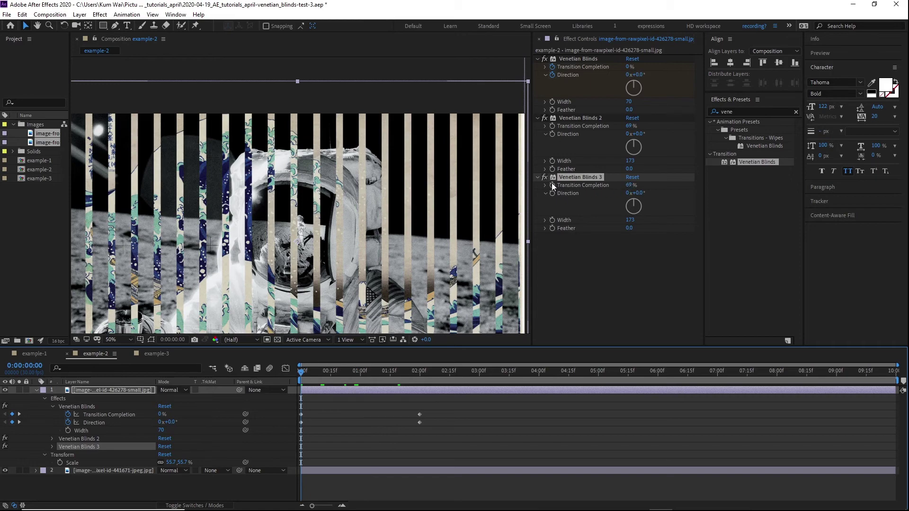
{"action": "left_click_drag", "start_coordinate": [309, 366], "coordinate": [358, 371]}
Step: At two seconds, set Venetian Blinds 3 to 100% completion, -36° direction, width 1040
{"action": "left_click", "coordinate": [615, 178]}
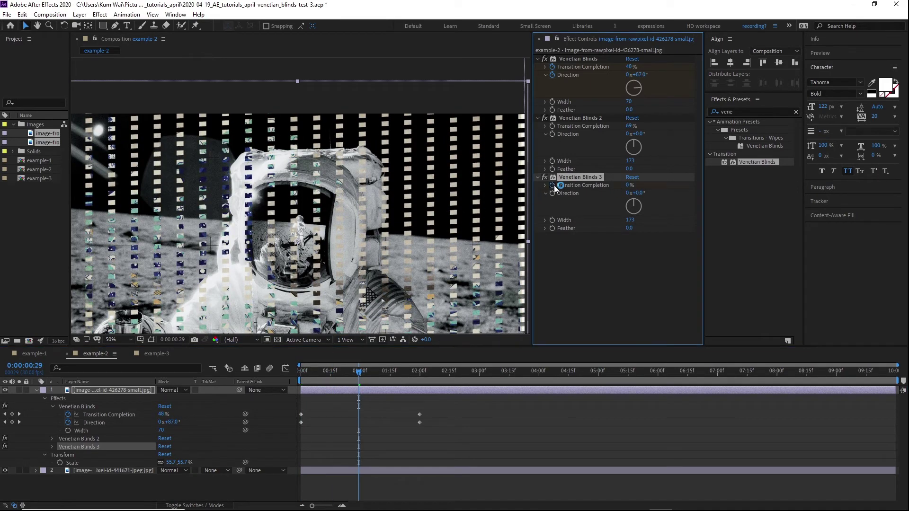
{"action": "left_click_drag", "start_coordinate": [410, 371], "coordinate": [420, 371]}
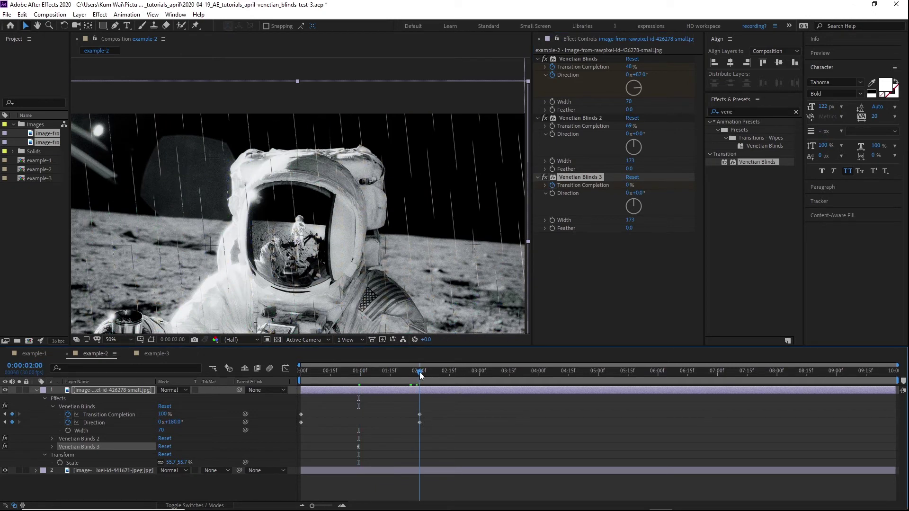
{"action": "left_click_drag", "start_coordinate": [629, 187], "coordinate": [593, 162]}
{"action": "left_click_drag", "start_coordinate": [631, 220], "coordinate": [899, 222]}
{"action": "left_click_drag", "start_coordinate": [632, 219], "coordinate": [664, 225]}
Step: Preview Venetian Blinds 3 alone with the other two effects off, then re-enable Venetian Blinds 2
{"action": "left_click_drag", "start_coordinate": [328, 371], "coordinate": [290, 381]}
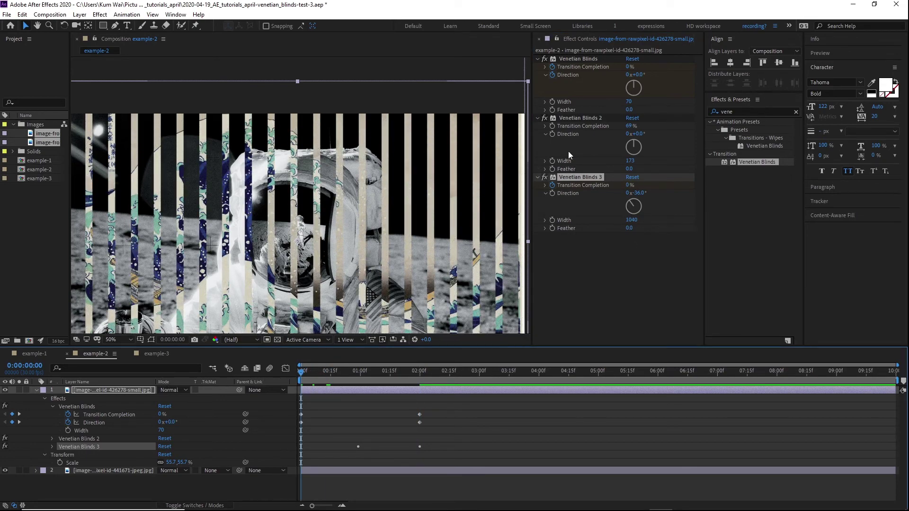
{"action": "left_click", "coordinate": [545, 118]}
{"action": "left_click", "coordinate": [544, 59]}
{"action": "key", "text": "space"}
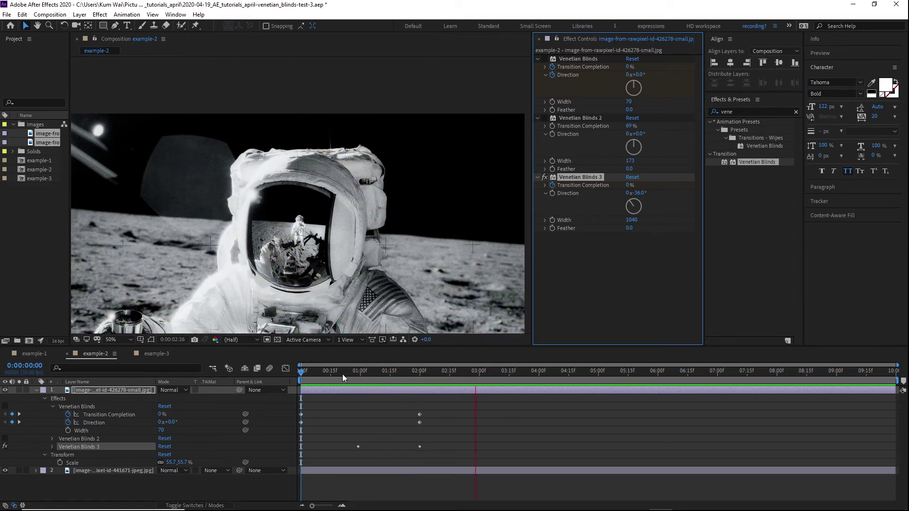
{"action": "key", "text": "space"}
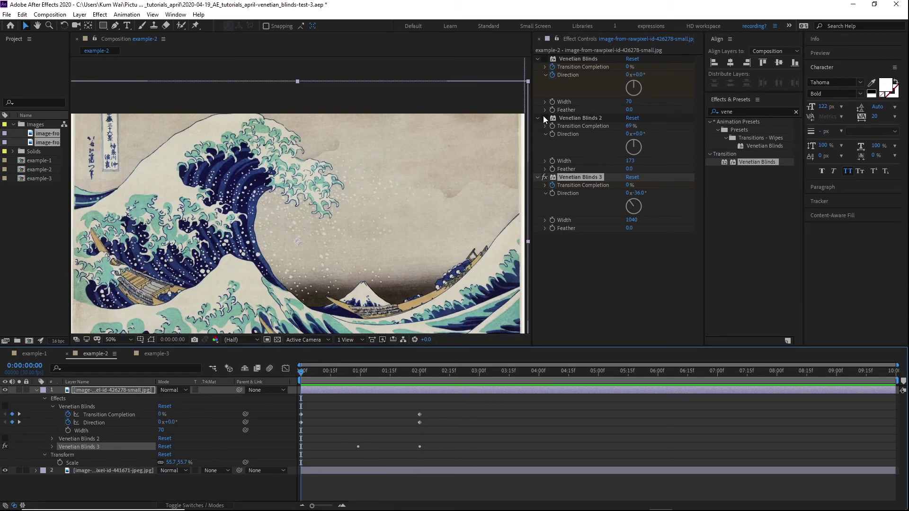
{"action": "left_click", "coordinate": [544, 117]}
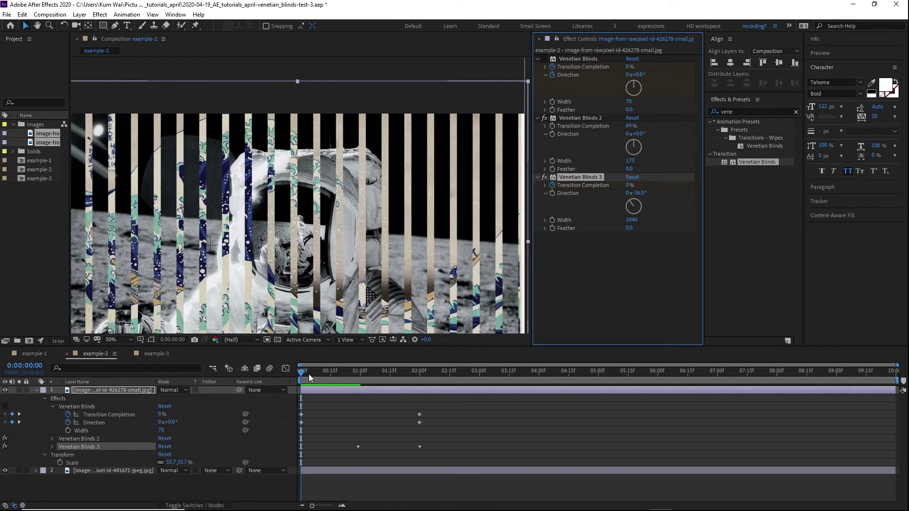
{"action": "left_click_drag", "start_coordinate": [308, 374], "coordinate": [250, 376]}
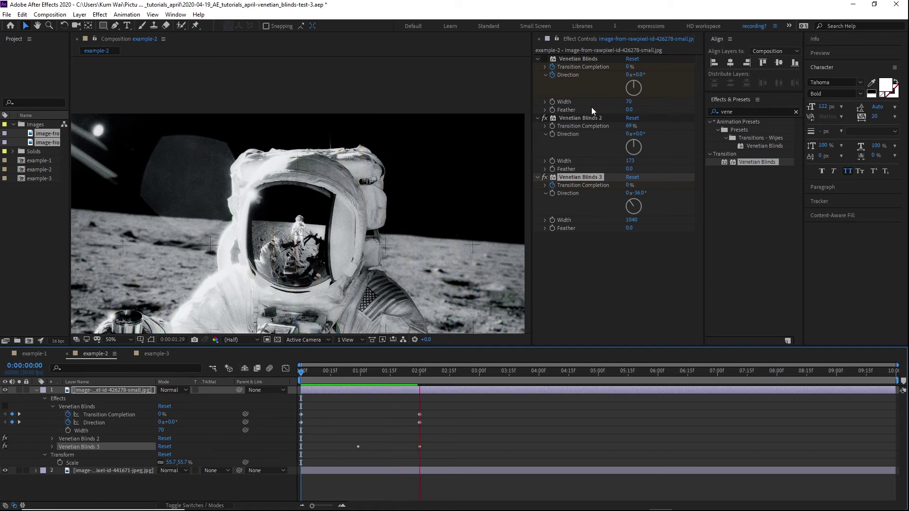
Step: Re-enable the first blinds and thin Venetian Blinds 2 to width 70 at the first frame
{"action": "left_click", "coordinate": [544, 61]}
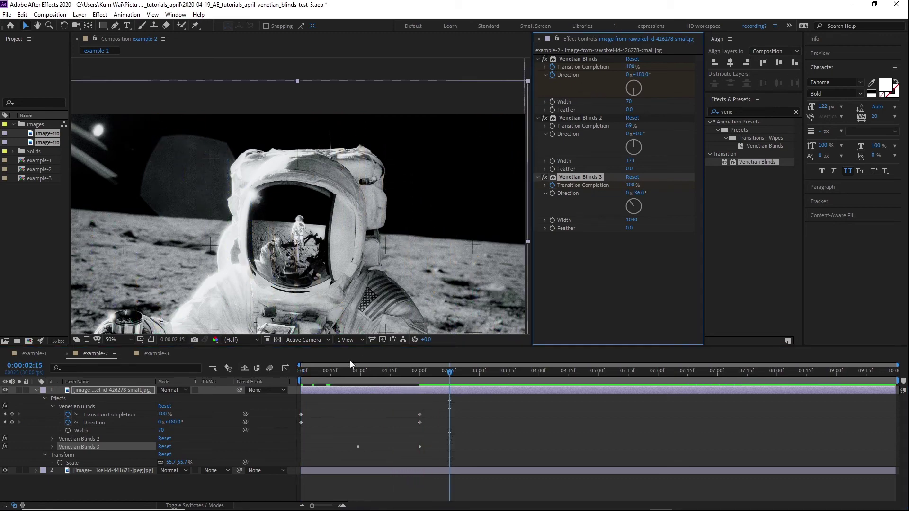
{"action": "left_click", "coordinate": [303, 371]}
{"action": "left_click_drag", "start_coordinate": [630, 126], "coordinate": [644, 128]}
{"action": "left_click_drag", "start_coordinate": [629, 161], "coordinate": [586, 164]}
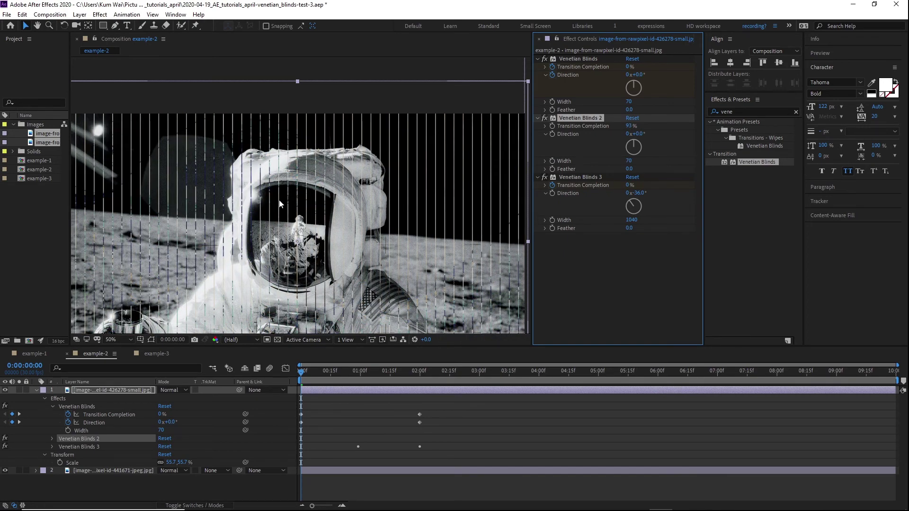
Step: Set Venetian Blinds 2 completion to 0% at the start, after a trial 90%
{"action": "left_click", "coordinate": [630, 126]}
{"action": "type", "text": "90"}
{"action": "key", "text": "Return"}
{"action": "left_click", "coordinate": [601, 285]}
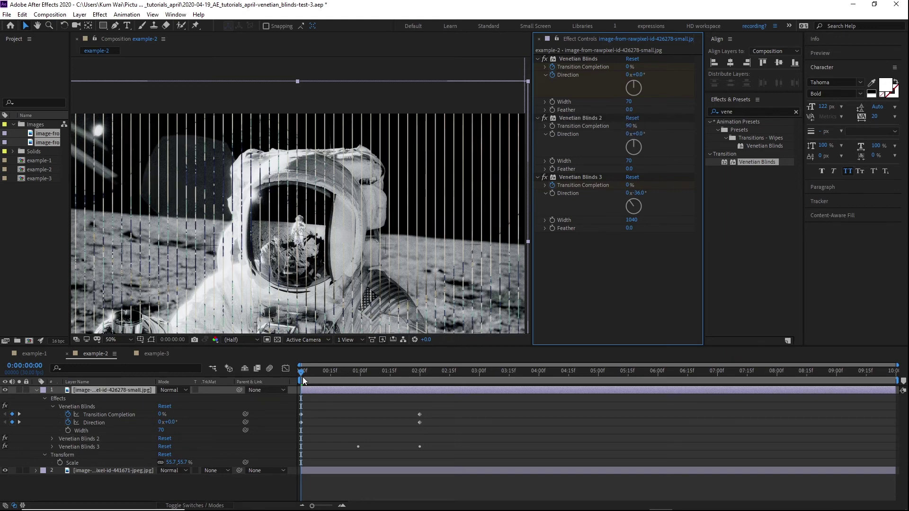
{"action": "left_click", "coordinate": [630, 126]}
{"action": "type", "text": "0"}
{"action": "key", "text": "Return"}
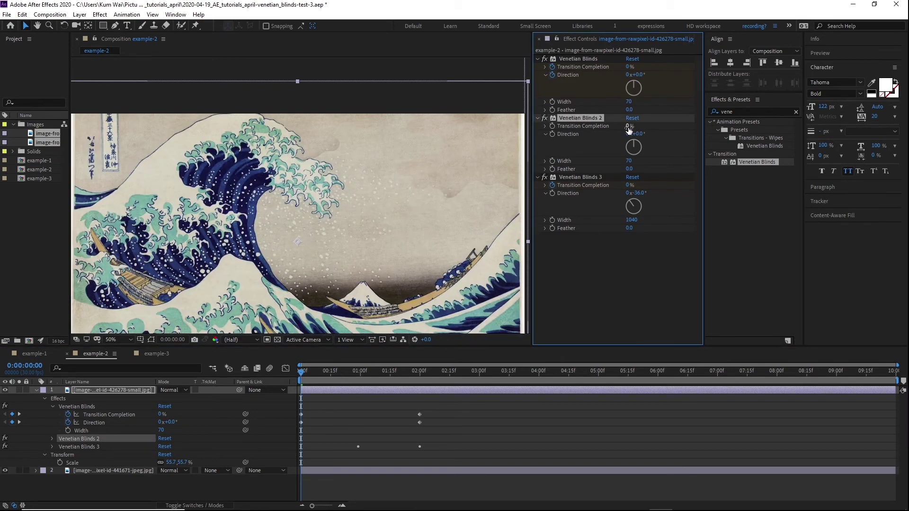
{"action": "left_click", "coordinate": [636, 125]}
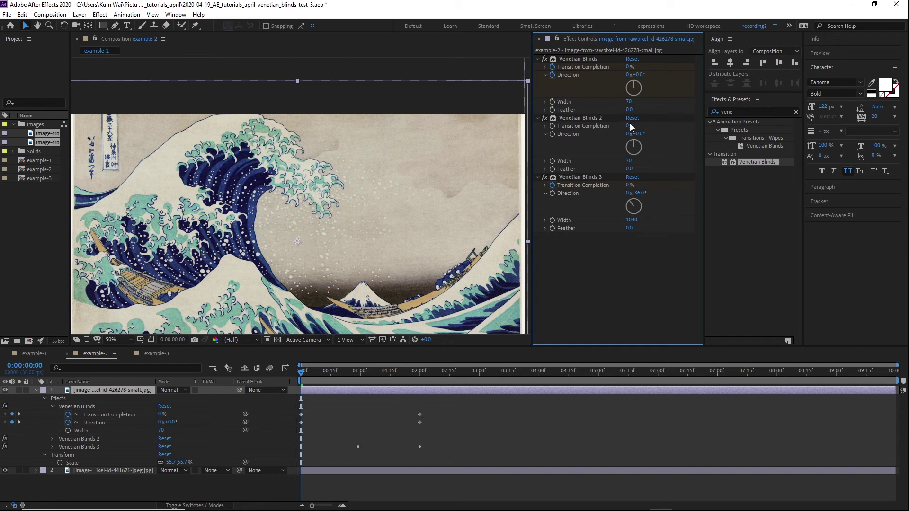
{"action": "left_click", "coordinate": [552, 124]}
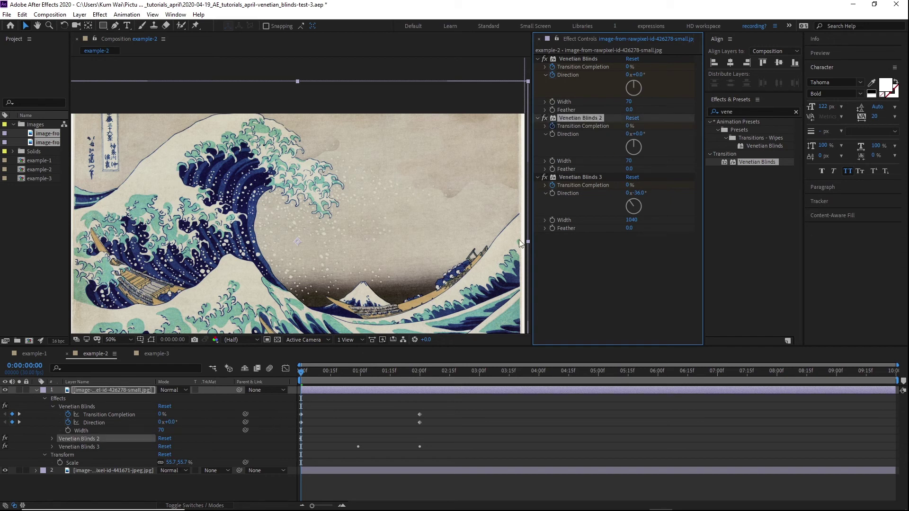
Step: Add a 10% completion keyframe at frame 15 and preview from the start
{"action": "left_click", "coordinate": [330, 371]}
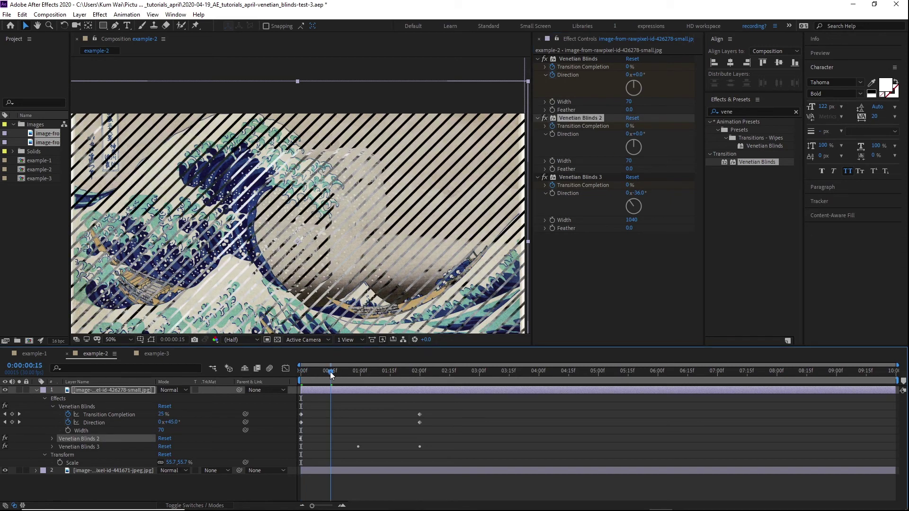
{"action": "left_click", "coordinate": [631, 126]}
{"action": "type", "text": "10"}
{"action": "key", "text": "Return"}
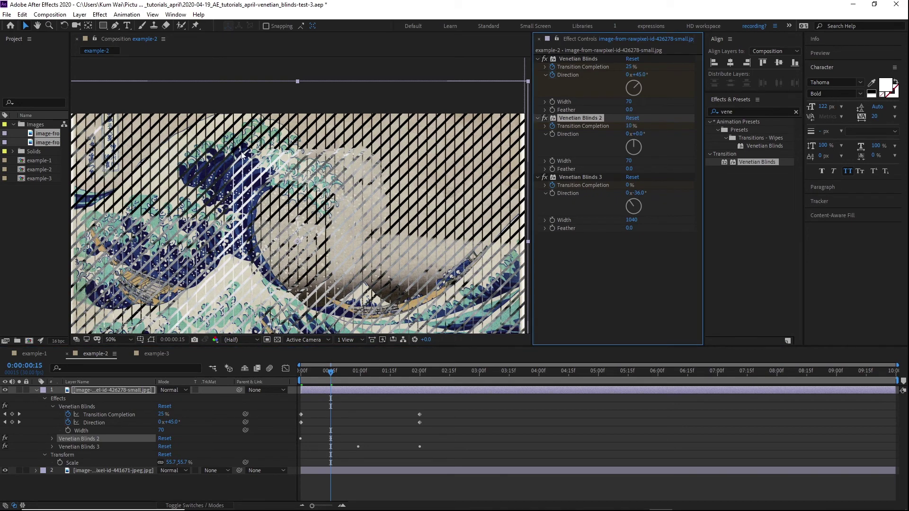
{"action": "left_click", "coordinate": [291, 376]}
{"action": "key", "text": "Home"}
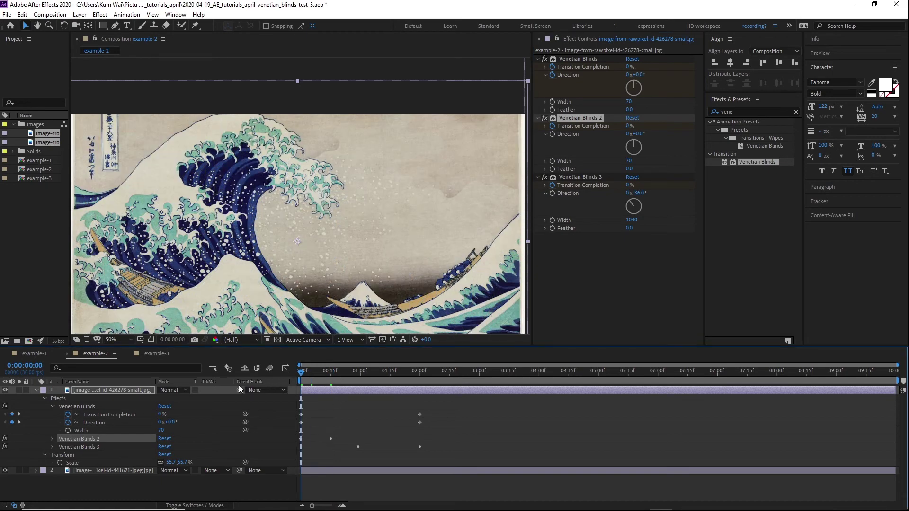
{"action": "key", "text": "space"}
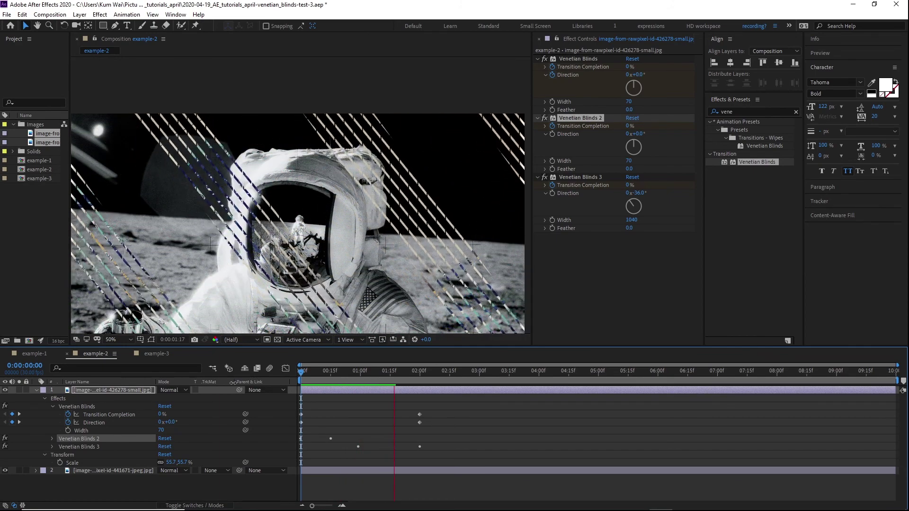
Step: Reveal the top layer's keyframed properties with U and scrub to two seconds
{"action": "left_click", "coordinate": [399, 391]}
{"action": "key", "text": "u"}
{"action": "key", "text": "u"}
{"action": "scroll", "coordinate": [357, 431], "scroll_direction": "down", "scroll_amount": 1}
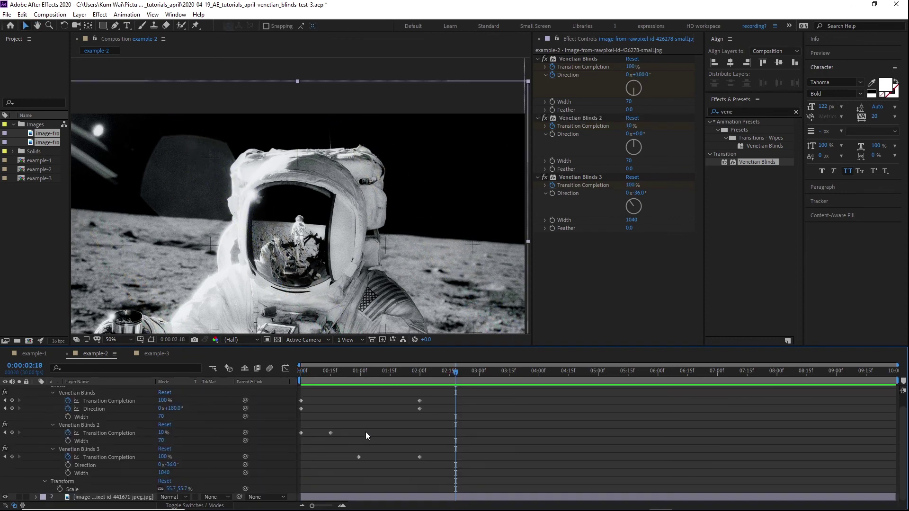
{"action": "scroll", "coordinate": [305, 410], "scroll_direction": "up", "scroll_amount": 1}
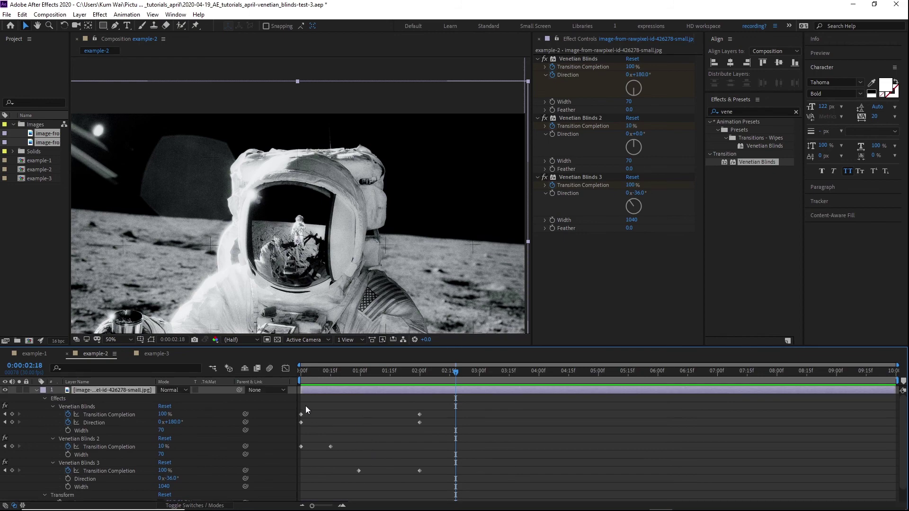
{"action": "left_click", "coordinate": [303, 371]}
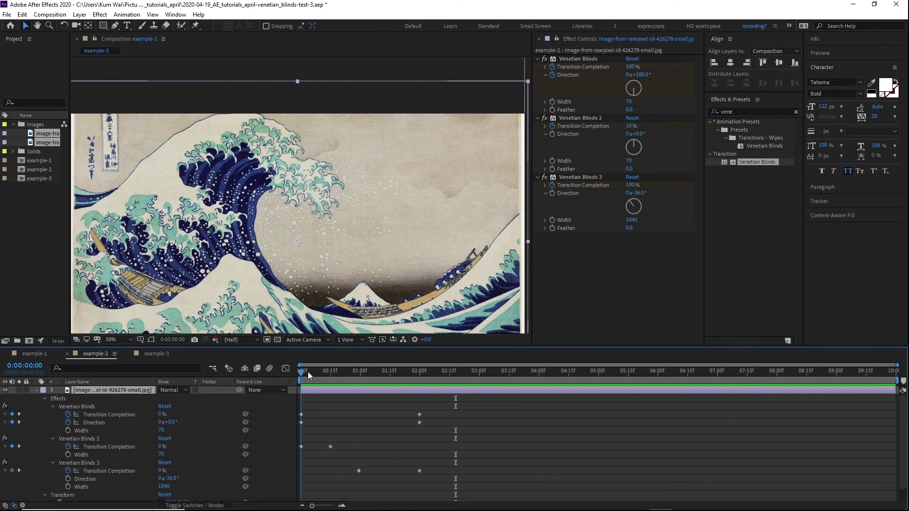
{"action": "left_click_drag", "start_coordinate": [311, 371], "coordinate": [419, 372]}
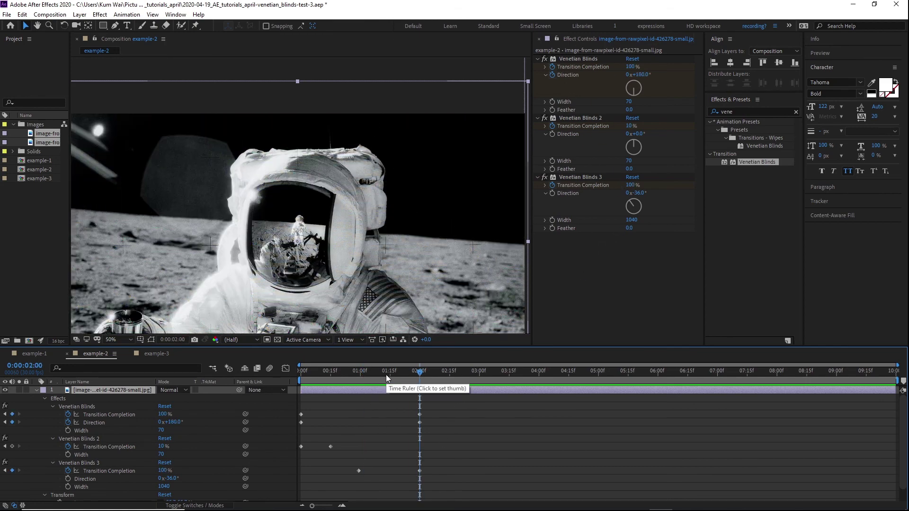
{"action": "key", "text": "Home"}
Step: Apply Easy Ease (F9) to all keyframes, check the value curves, and preview
{"action": "left_click_drag", "start_coordinate": [456, 396], "coordinate": [299, 488]}
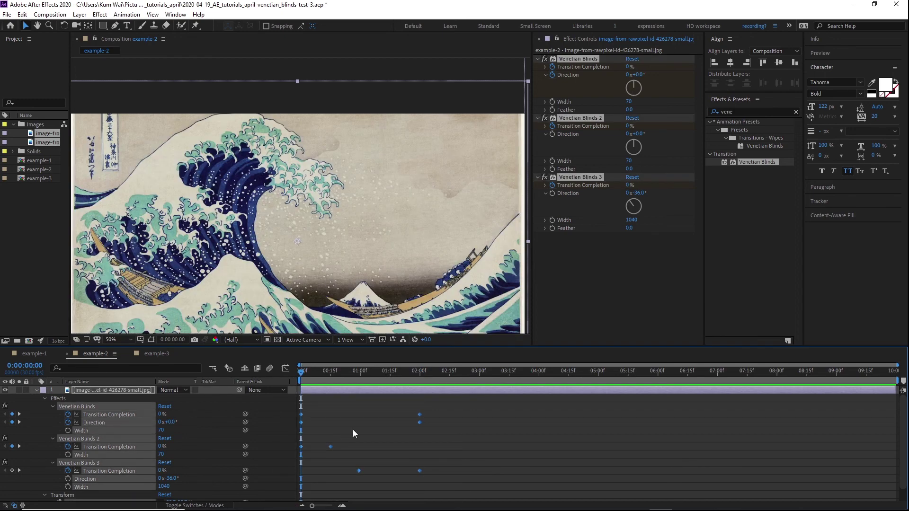
{"action": "key", "text": "F9"}
{"action": "left_click", "coordinate": [285, 369]}
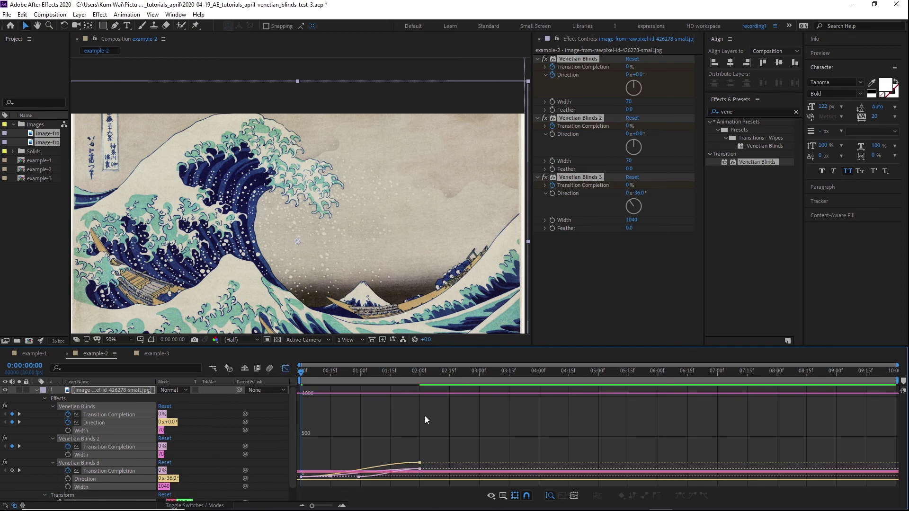
{"action": "left_click", "coordinate": [284, 369]}
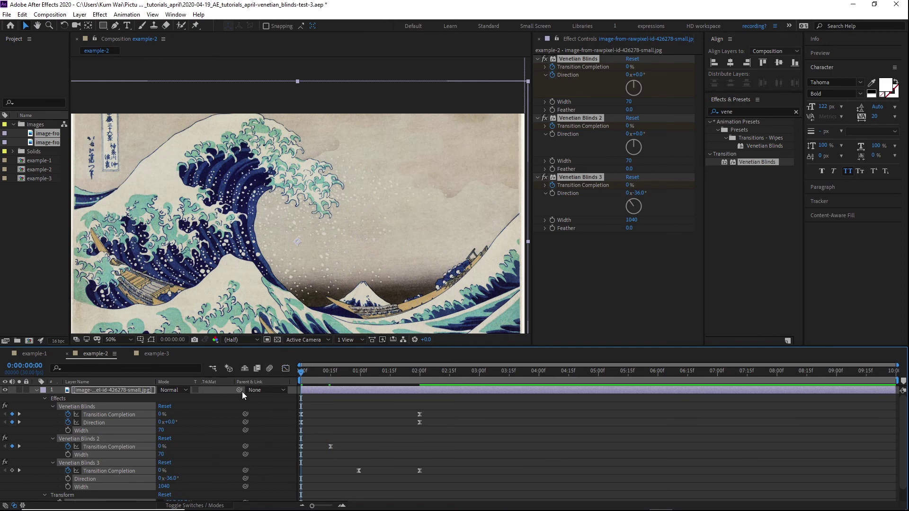
{"action": "left_click", "coordinate": [461, 433]}
{"action": "key", "text": "space"}
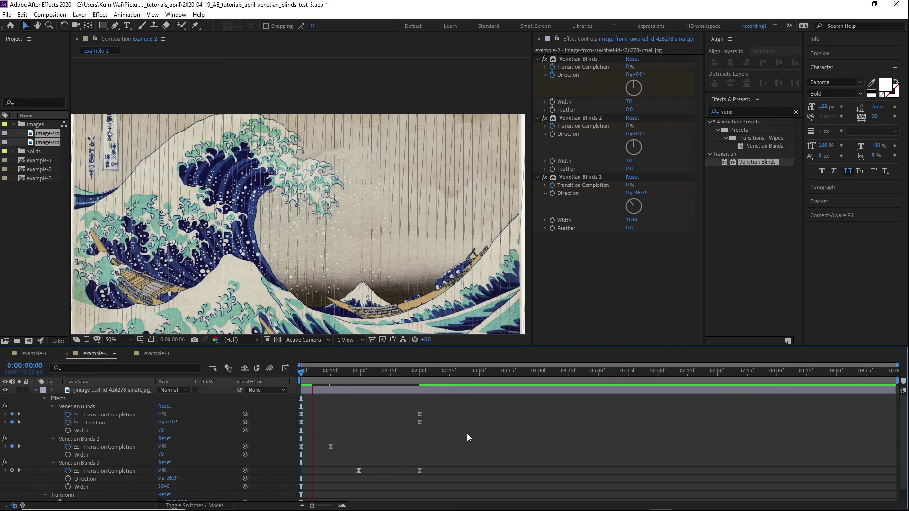